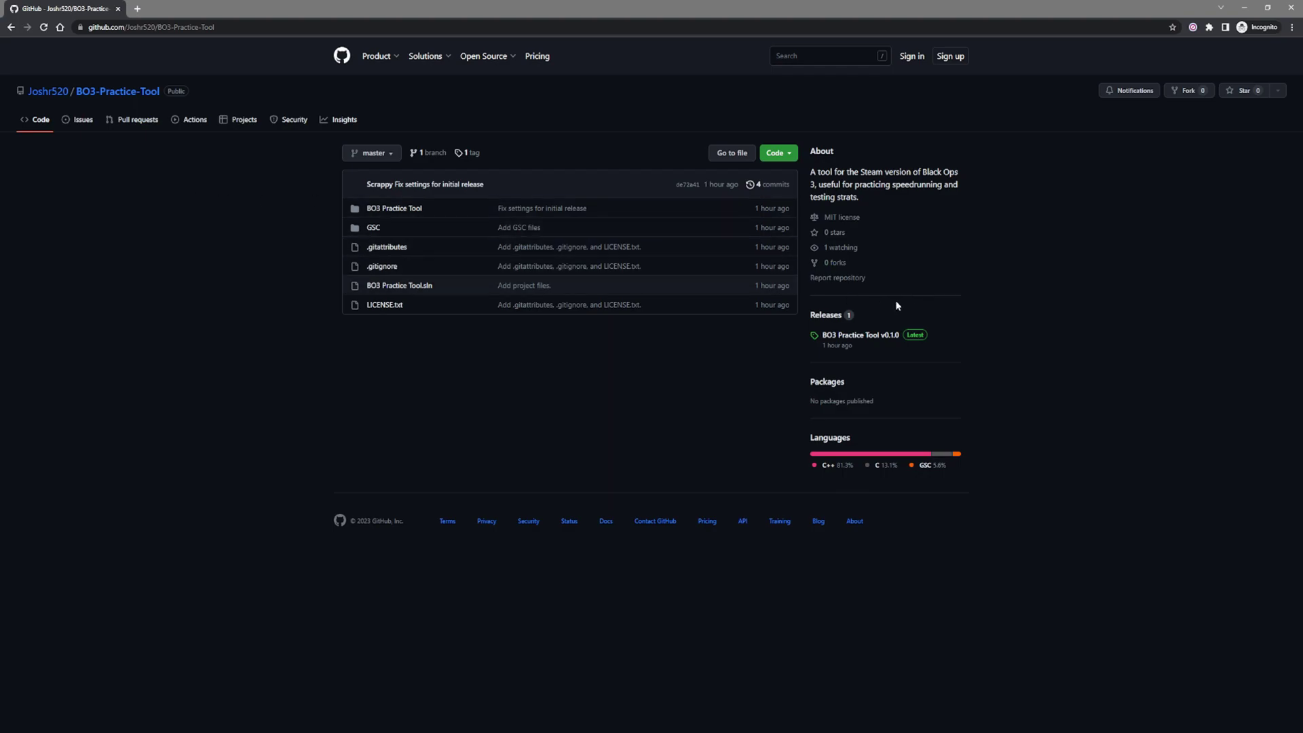
- Download BO3PracticeTool.zip from the repository's BO3 Practice Tool v0.1.0 release and keep the flagged file
click(878, 337)
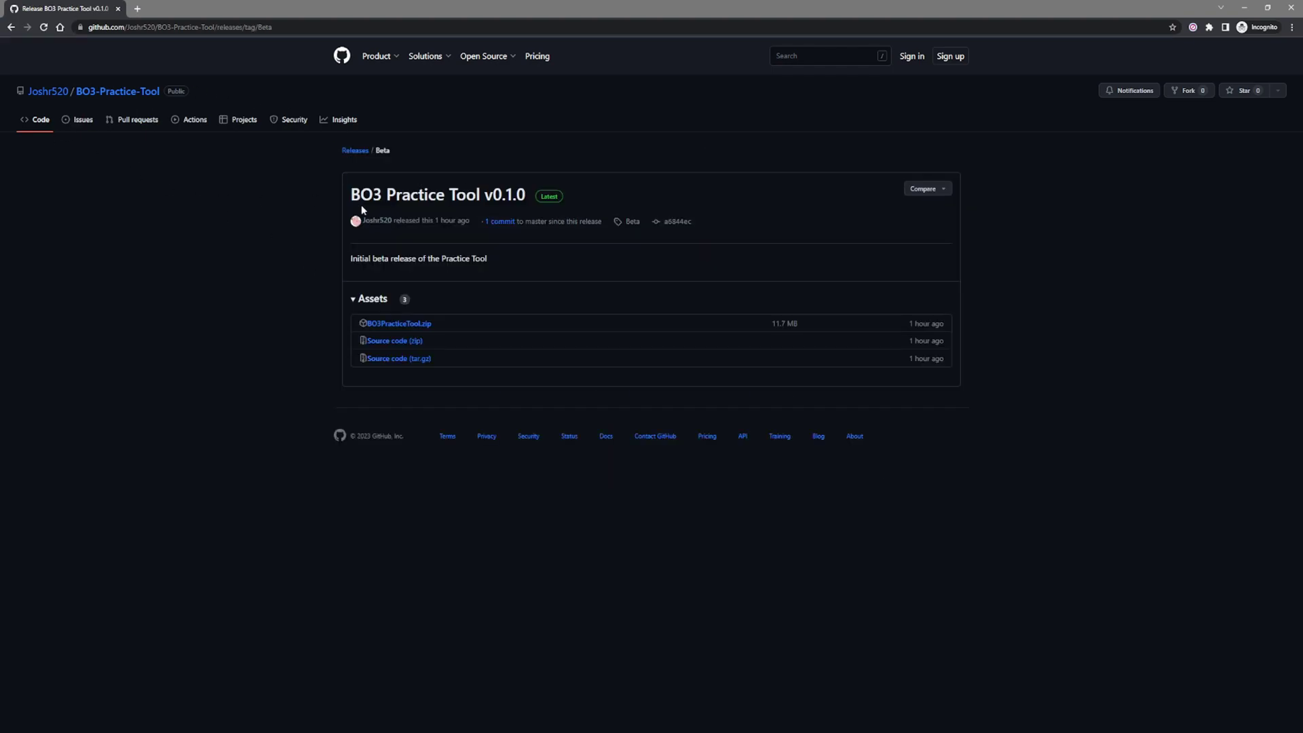
click(117, 91)
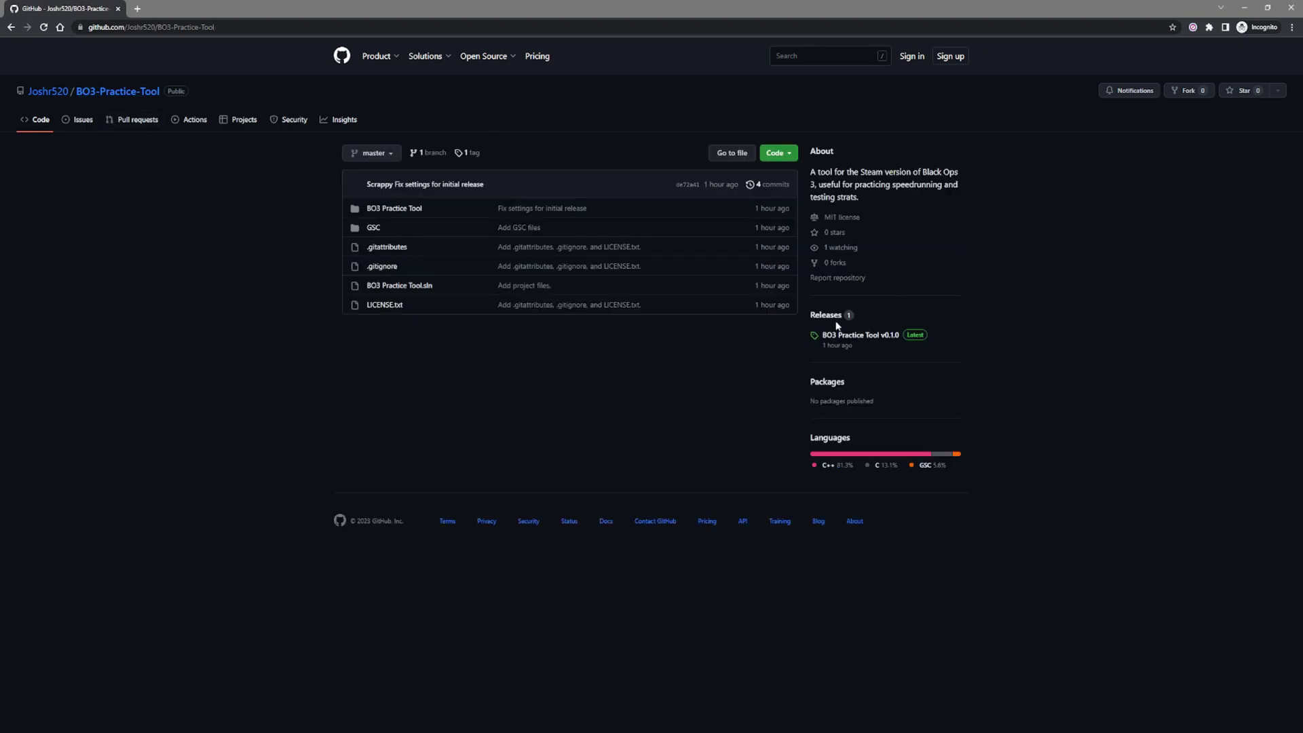
click(843, 337)
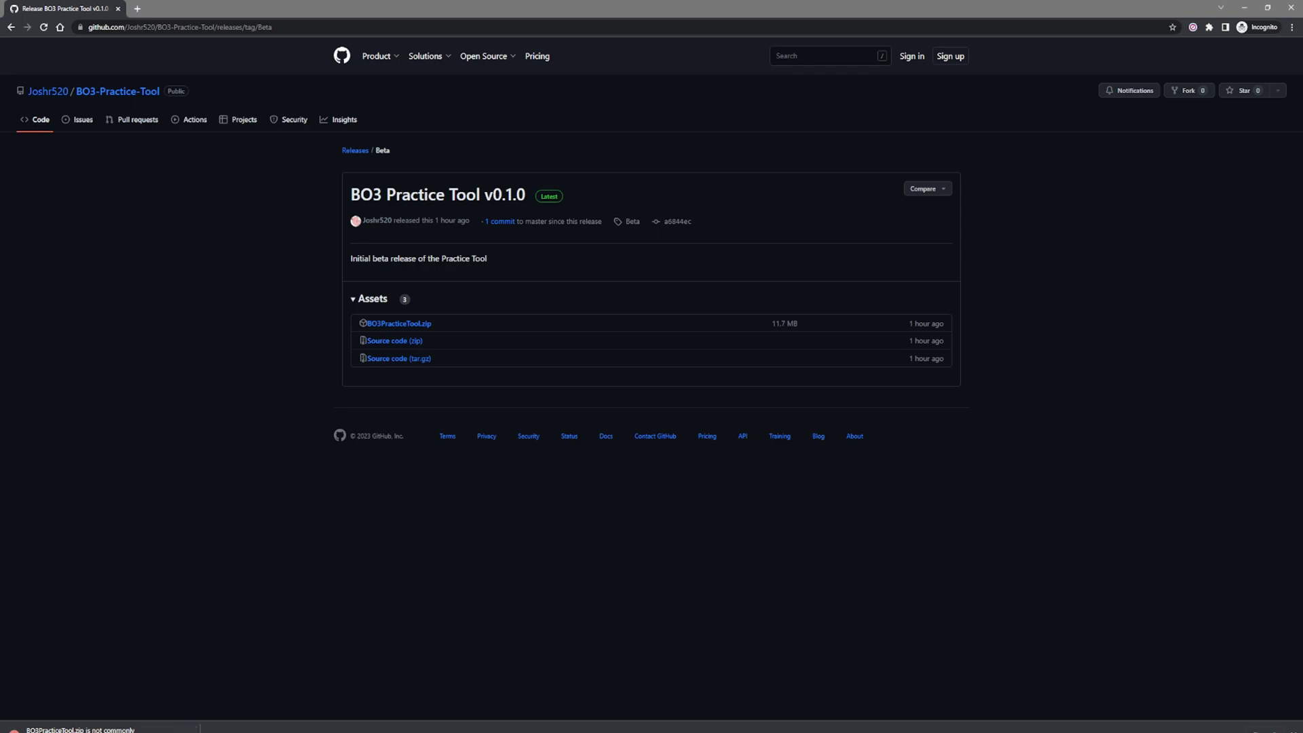
click(189, 730)
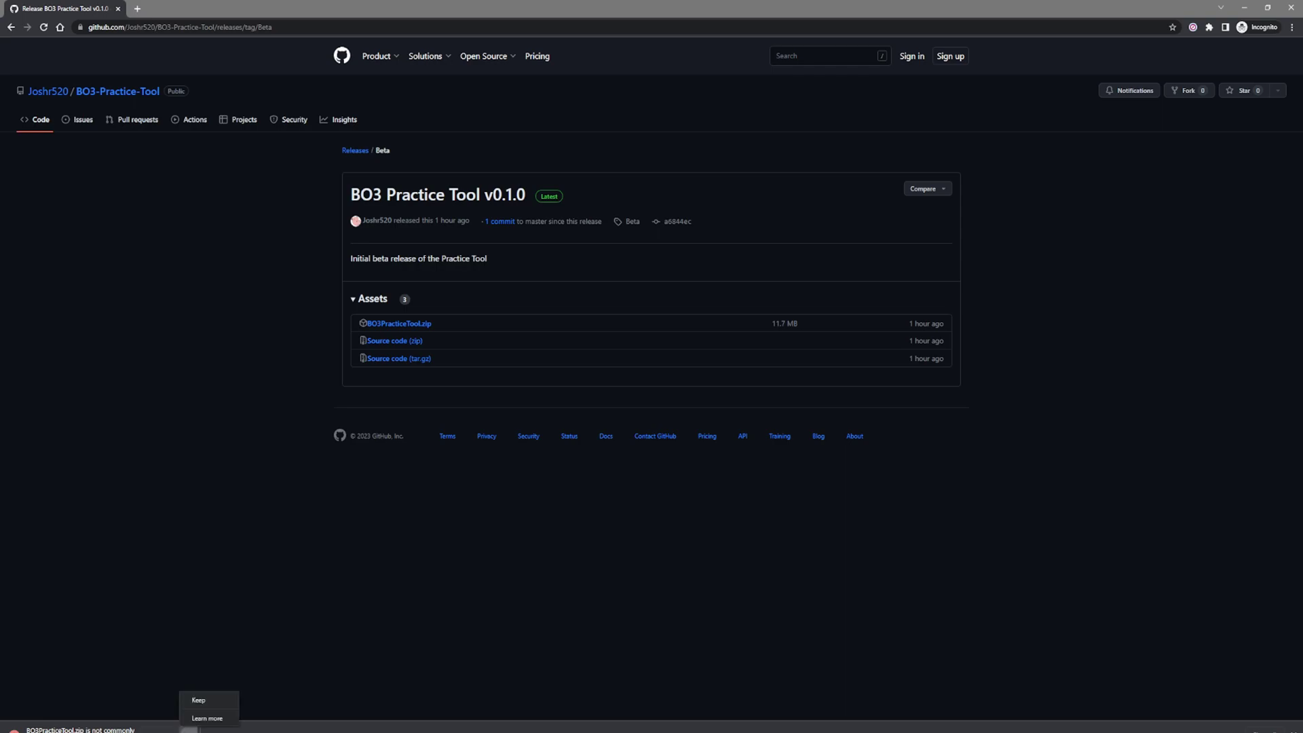
click(205, 701)
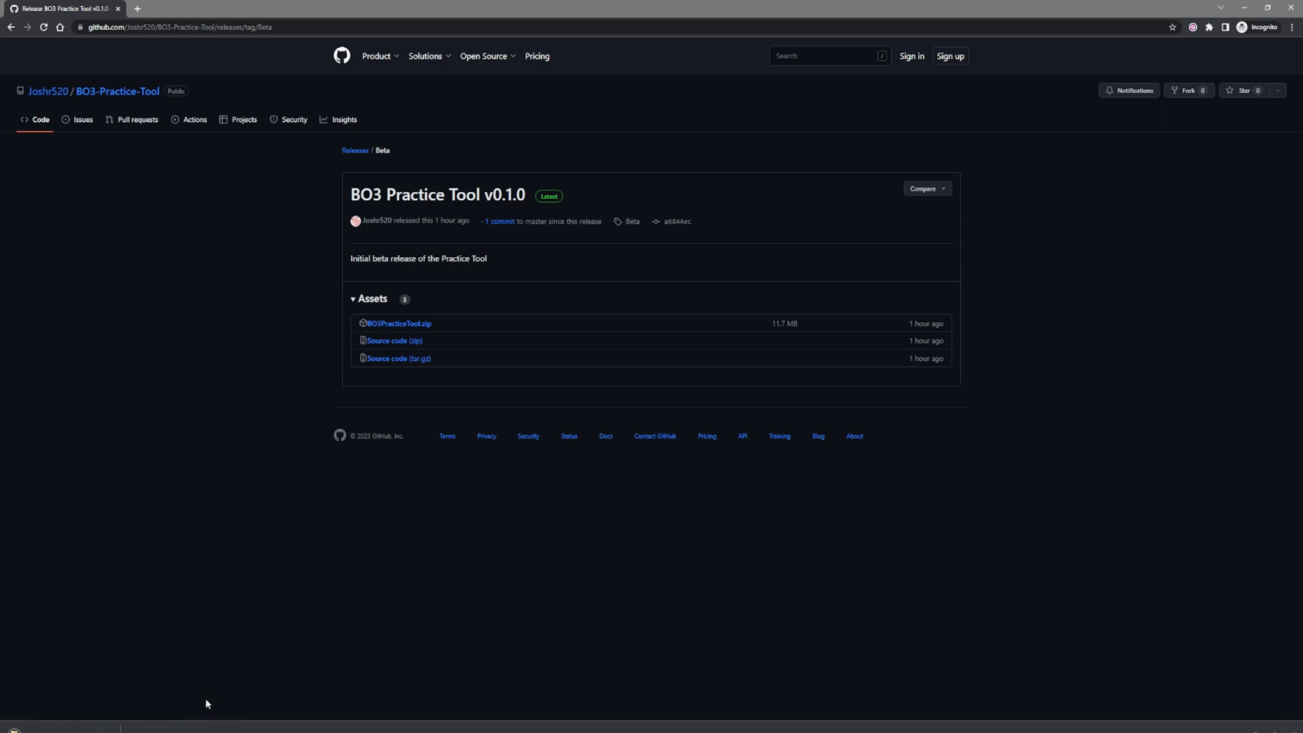
- Show the downloaded zip in its folder and bring up the Call of Duty Black Ops III folder beside it
right_click(46, 729)
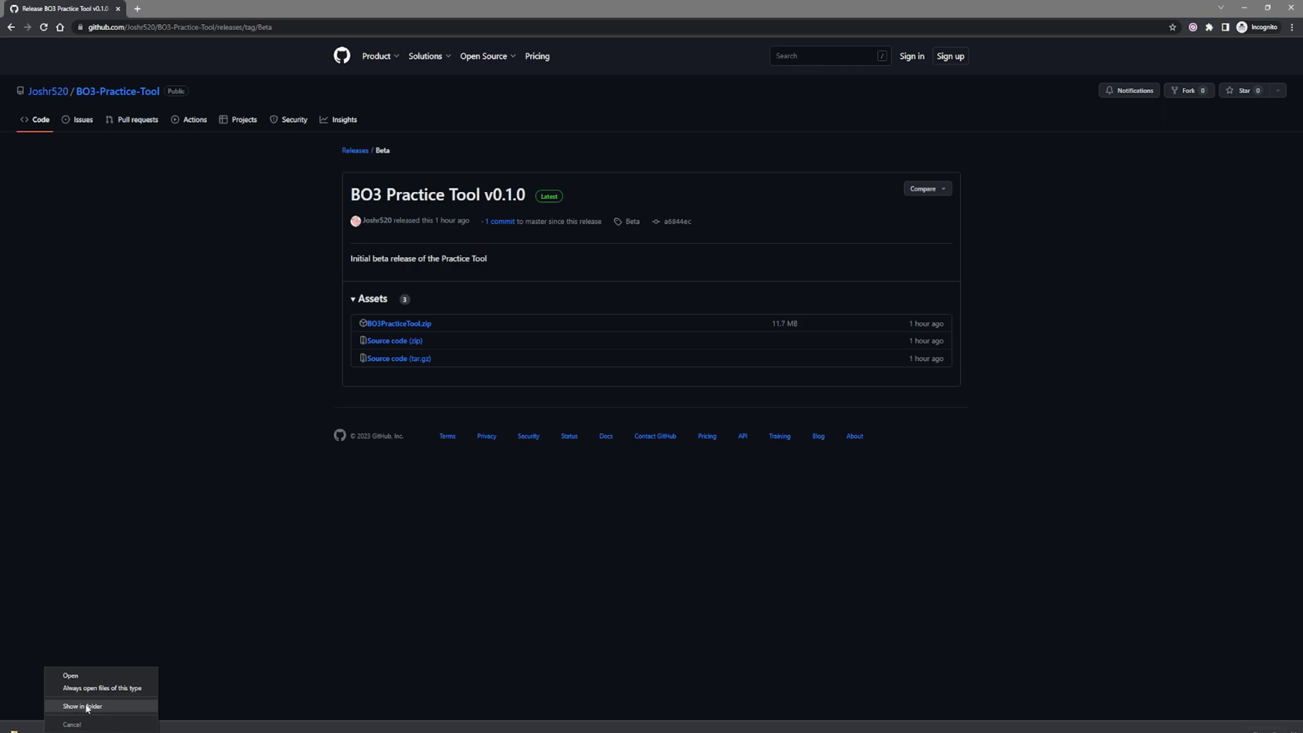
click(82, 707)
key(alt+Tab)
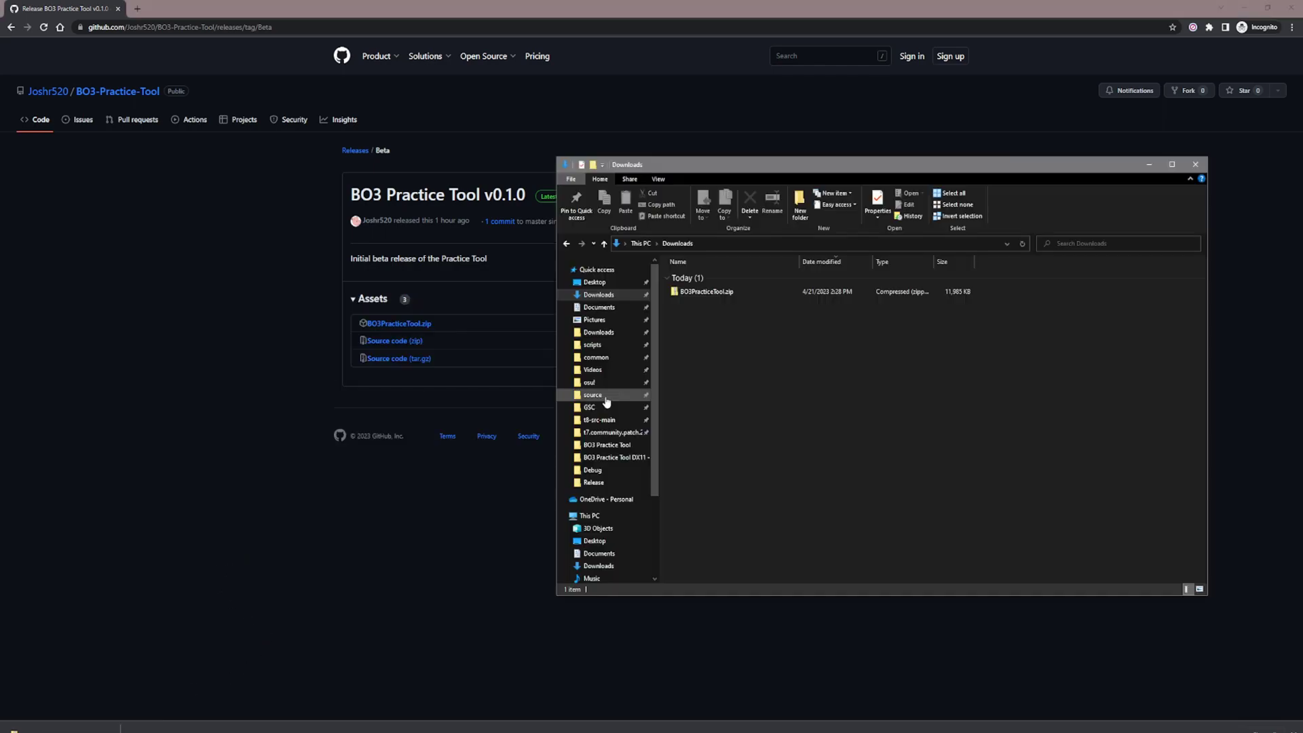
key(alt+Tab)
click(749, 382)
- Extract BO3PracticeTool.zip into a BO3PracticeTool folder inside Downloads and show the extracted files
click(710, 293)
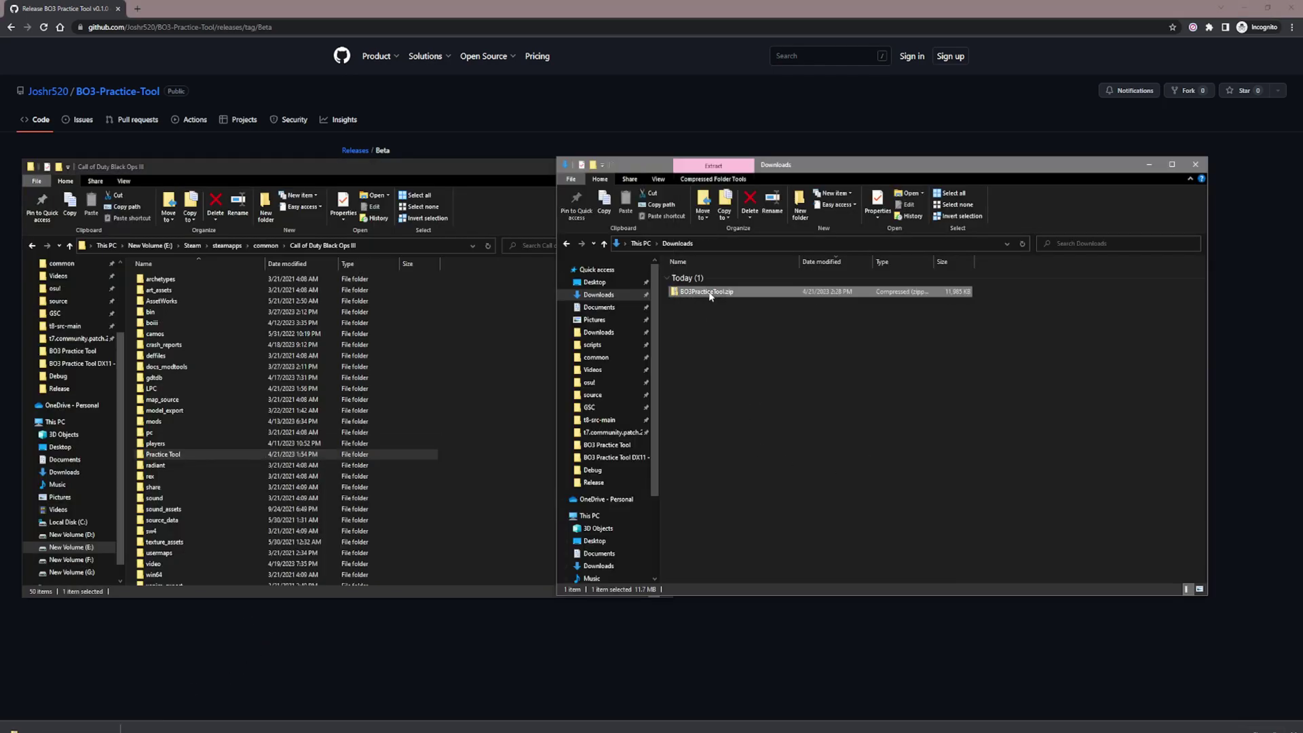
right_click(734, 294)
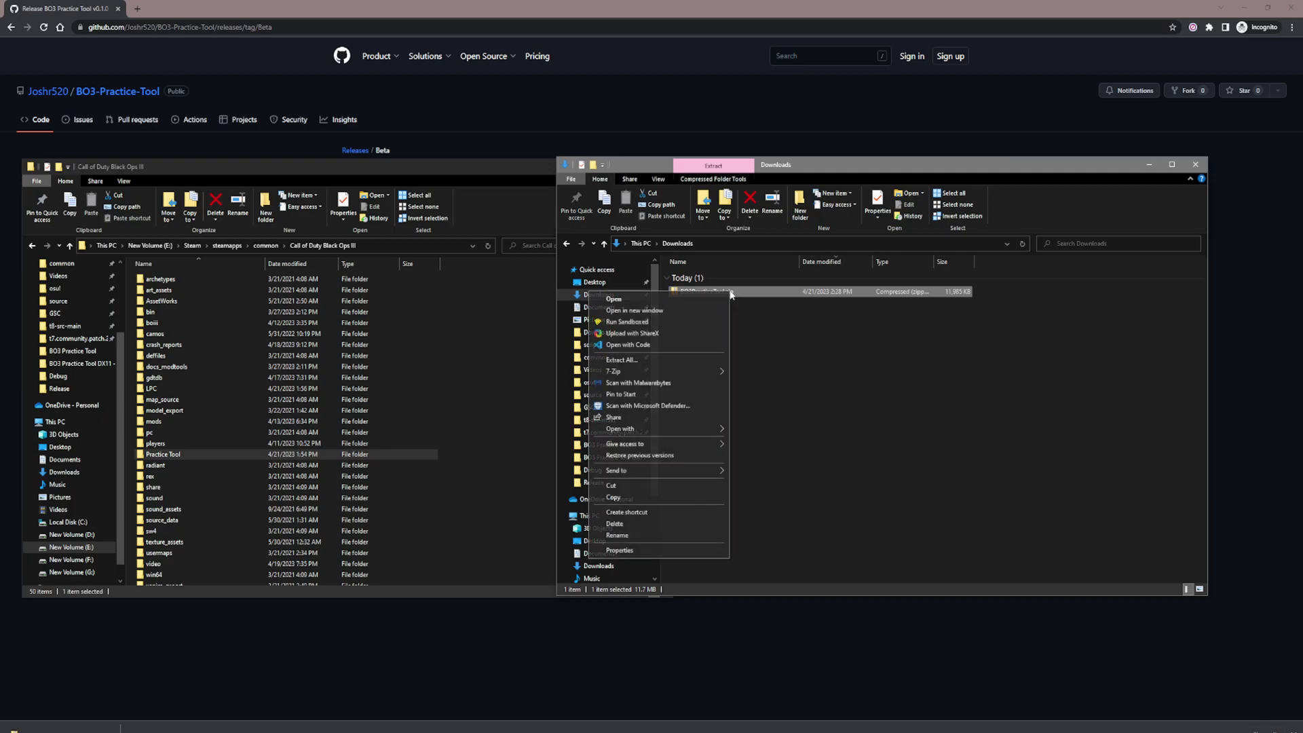
click(630, 360)
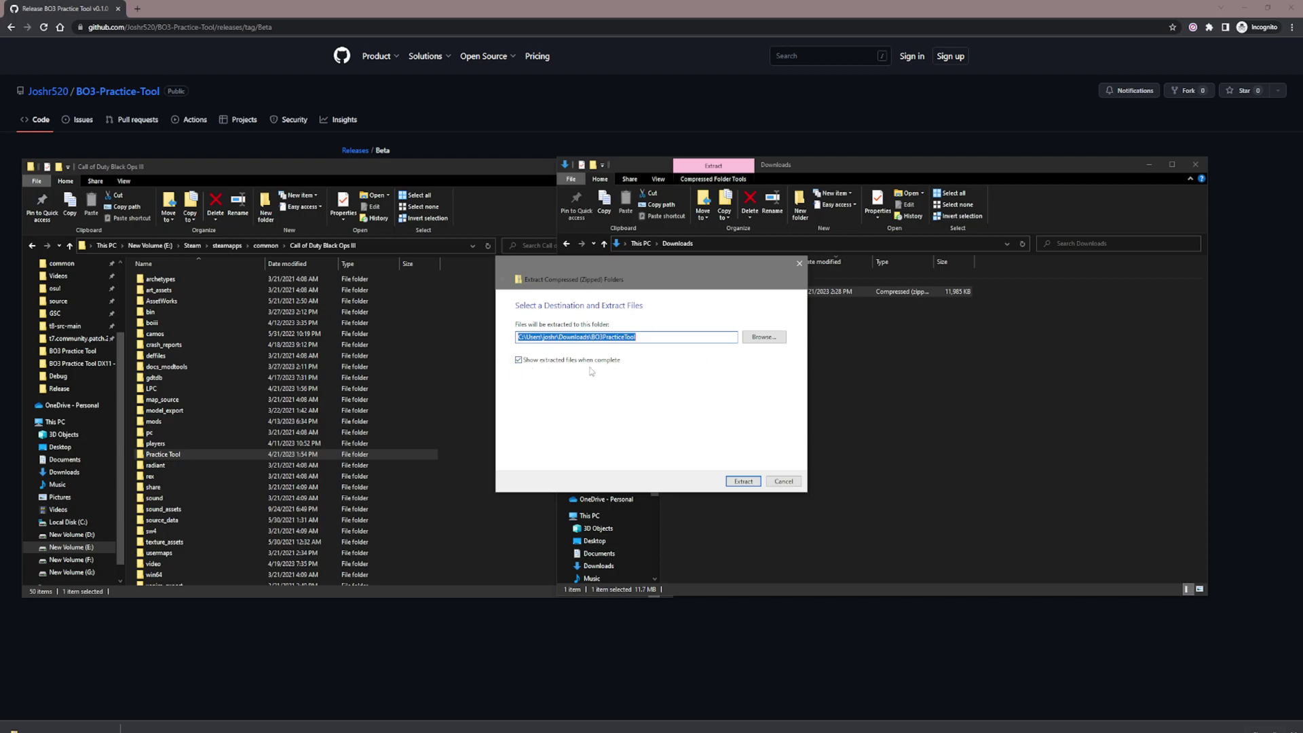
click(744, 481)
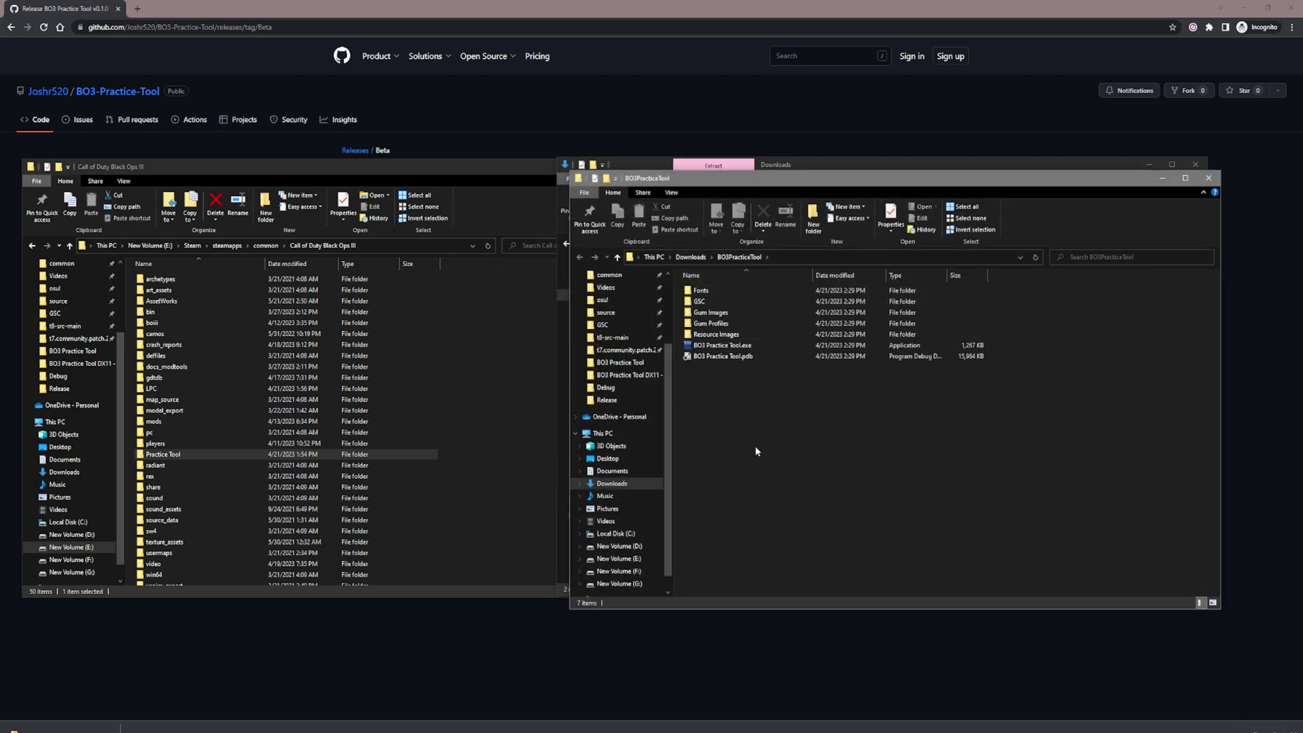
- Launch BO3 Practice Tool.exe from the extracted folder, allowing it to run despite the SmartScreen block
double_click(732, 349)
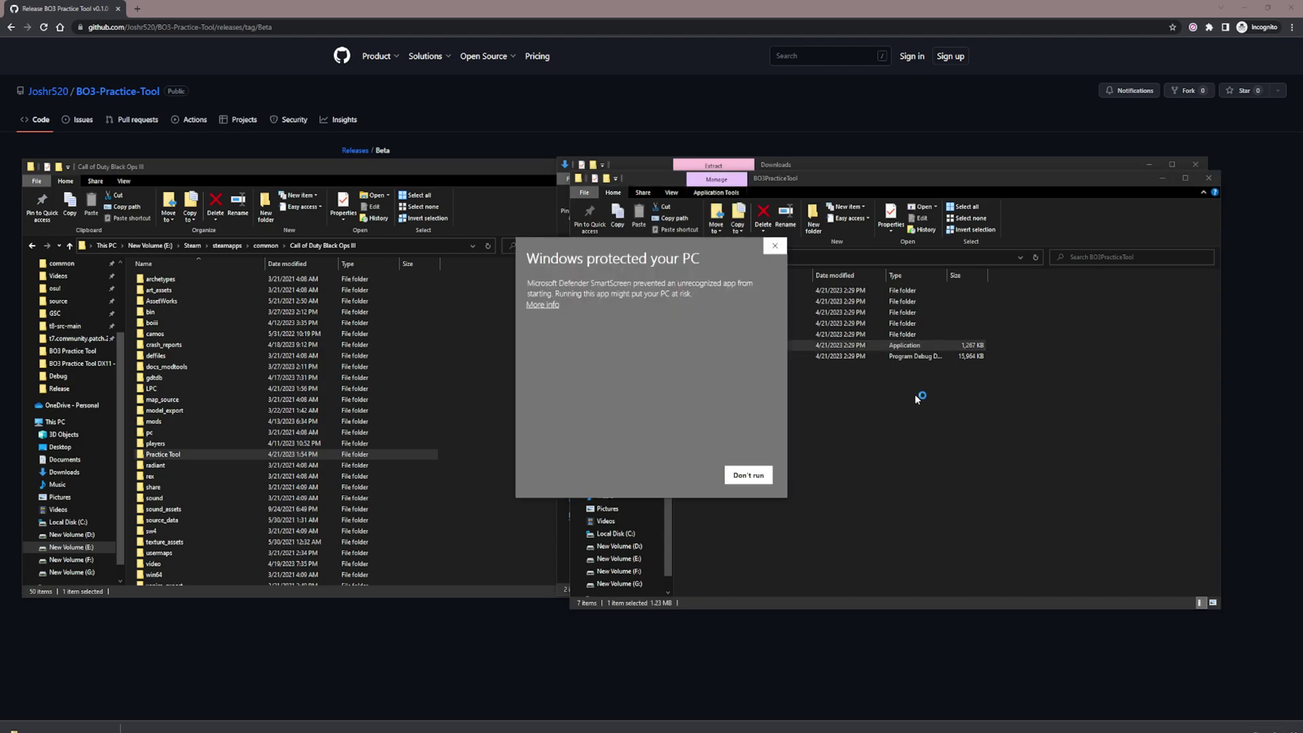
click(546, 305)
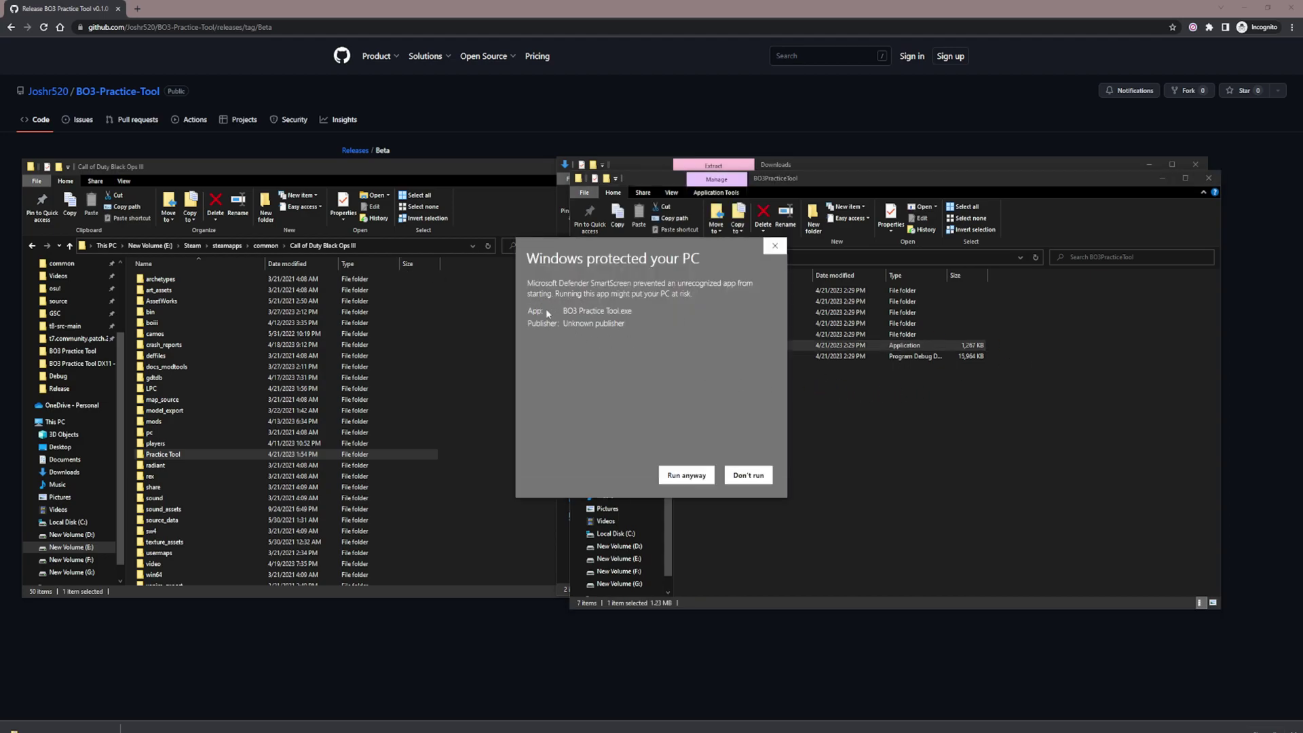
click(684, 476)
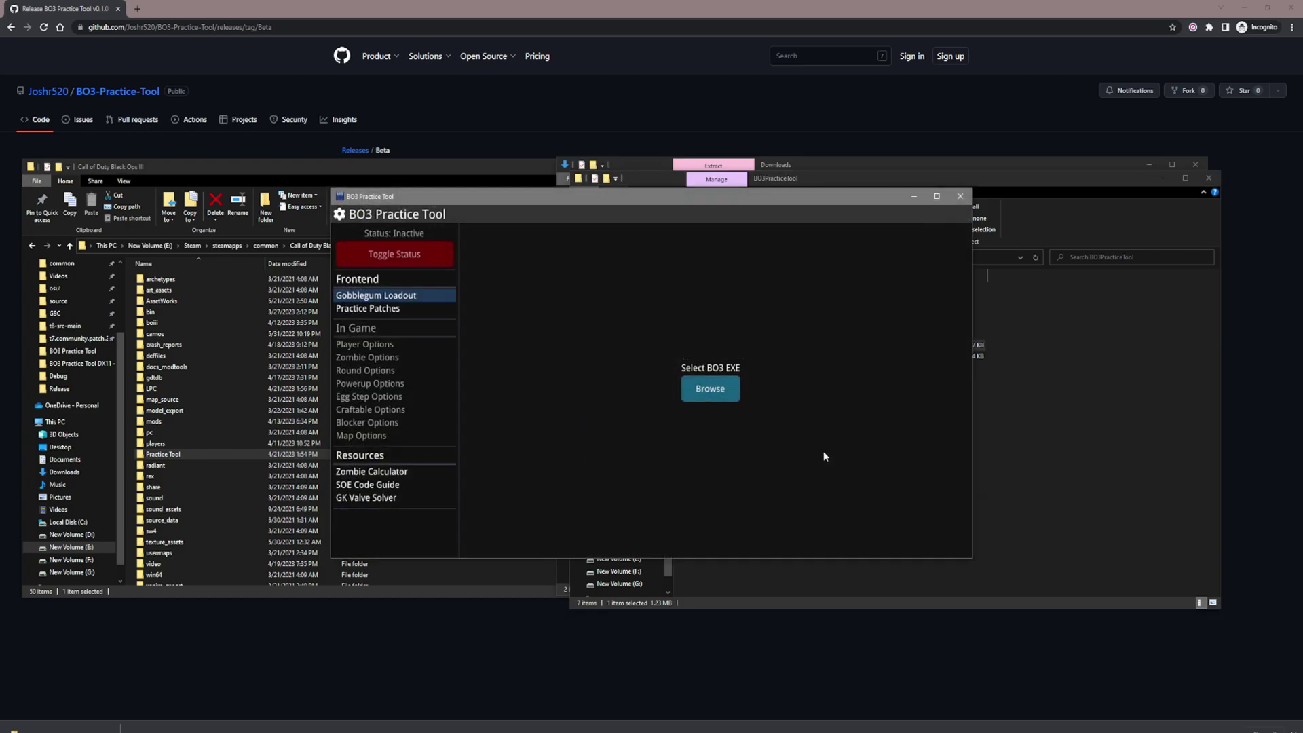
- Select BlackOps3.exe in the Call of Duty Black Ops III folder as the practice tool's game executable
click(714, 391)
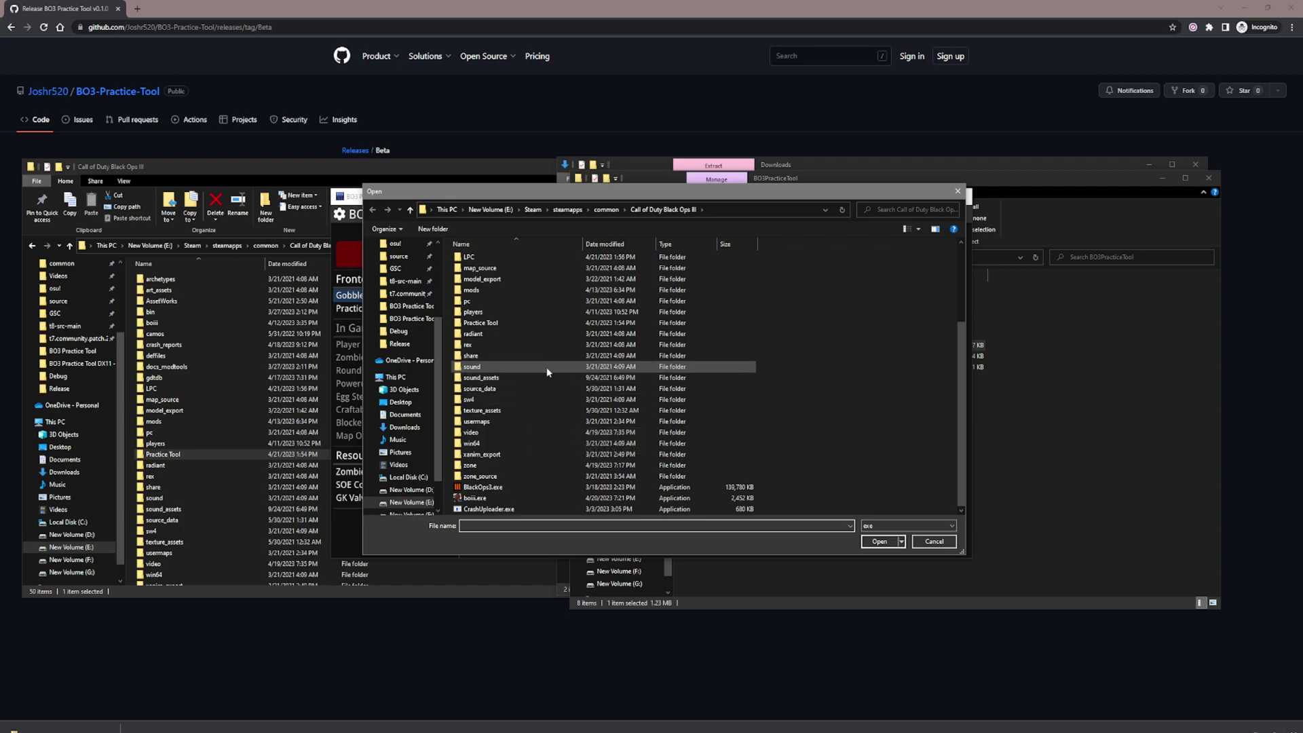
scroll(555, 299, up, 4)
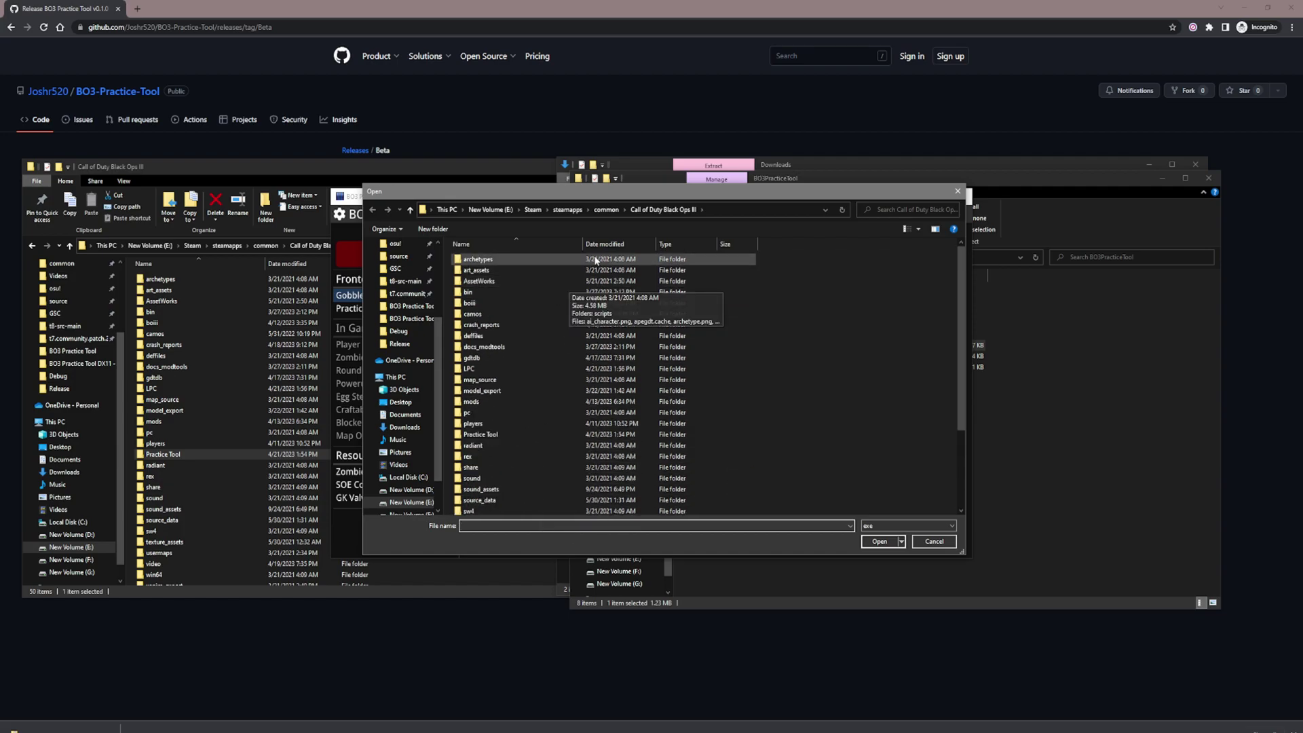
scroll(401, 307, up, 2)
scroll(401, 307, down, 2)
scroll(473, 475, down, 3)
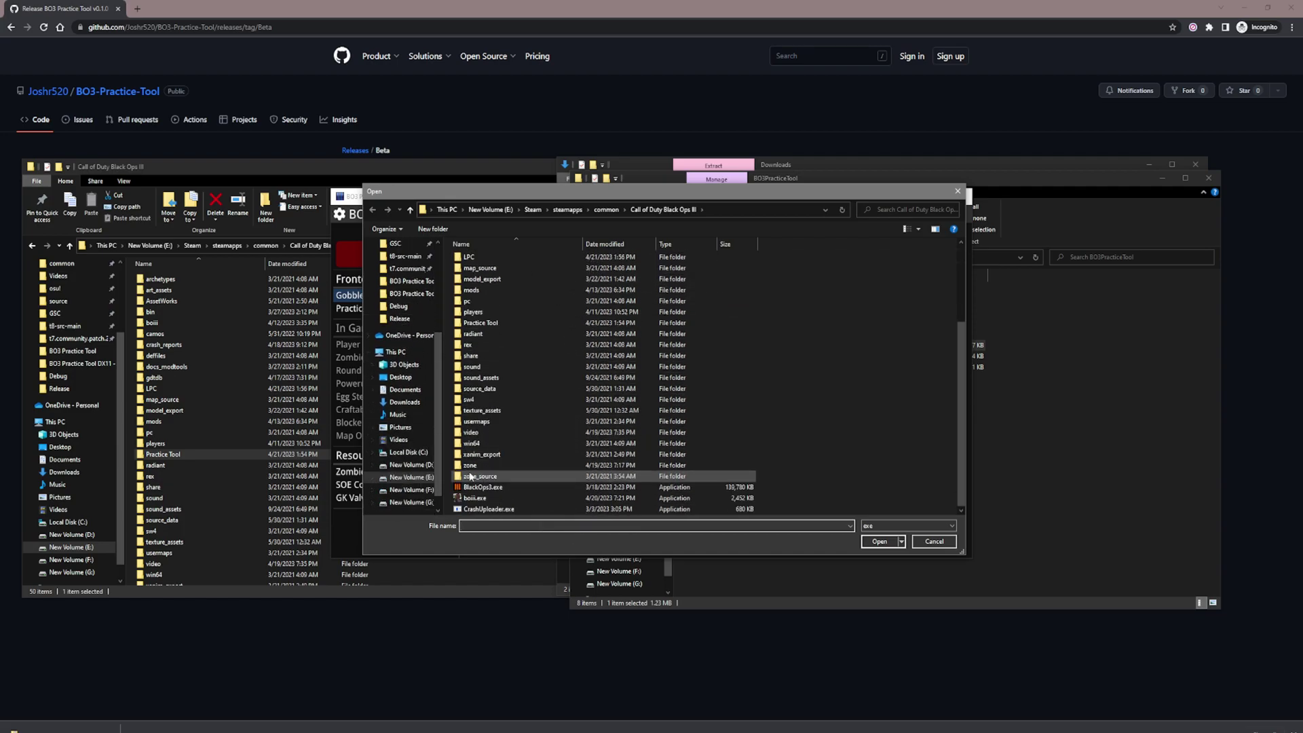
double_click(480, 487)
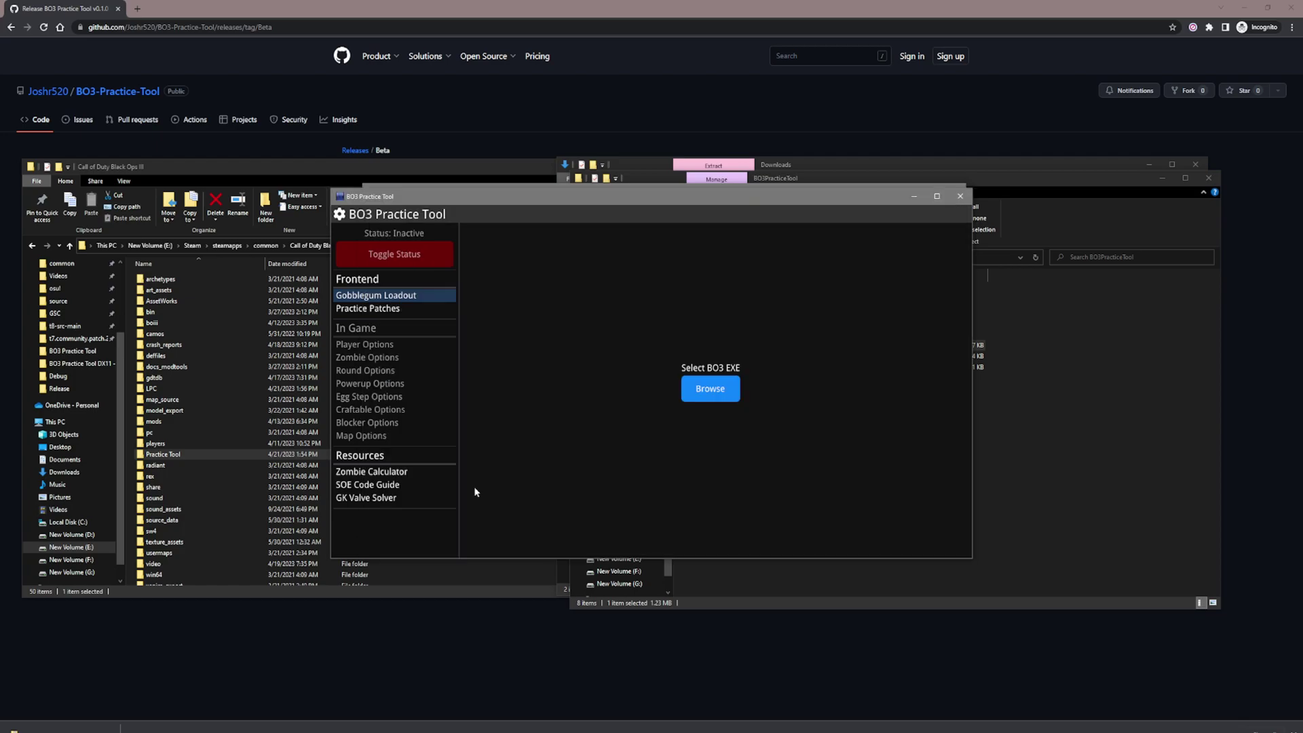
- Examine the extracted BO3PracticeTool folder and the game directory's Practice Tool folder, including its GSC and Settings subfolders
click(1061, 479)
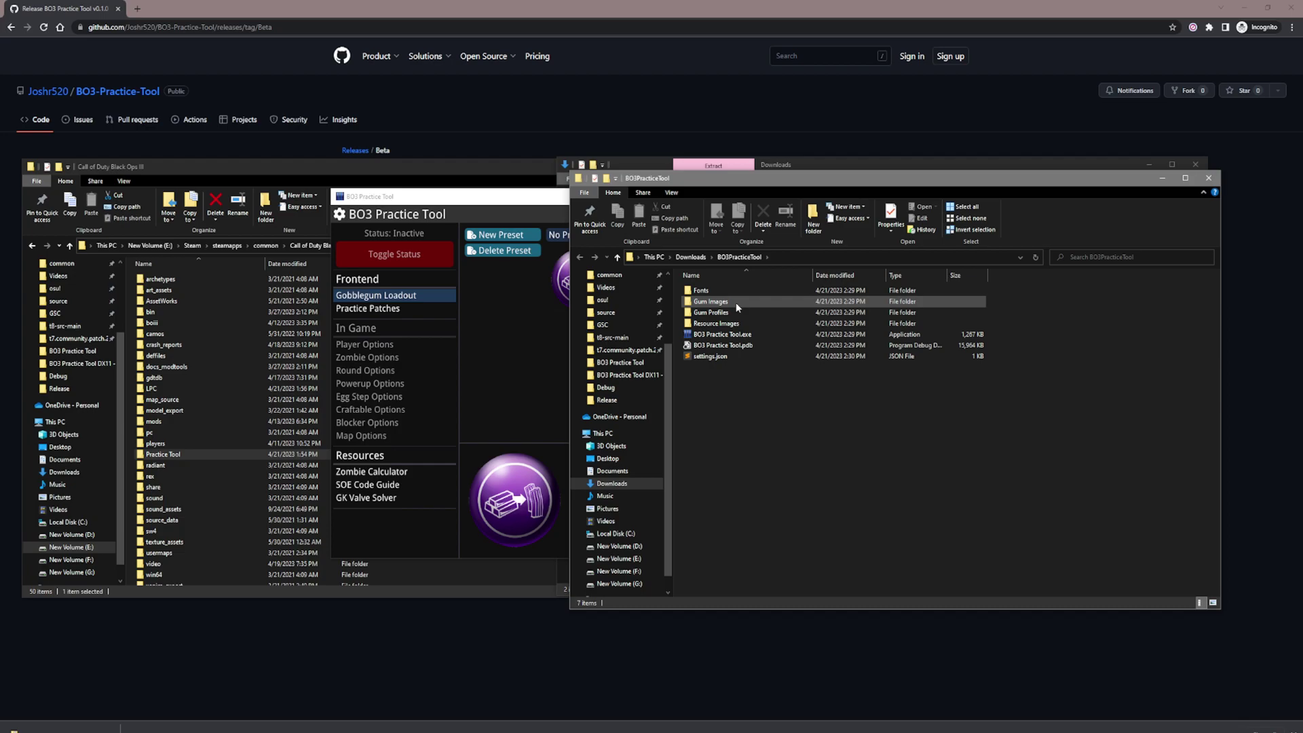
drag(736, 303, 721, 323)
click(757, 453)
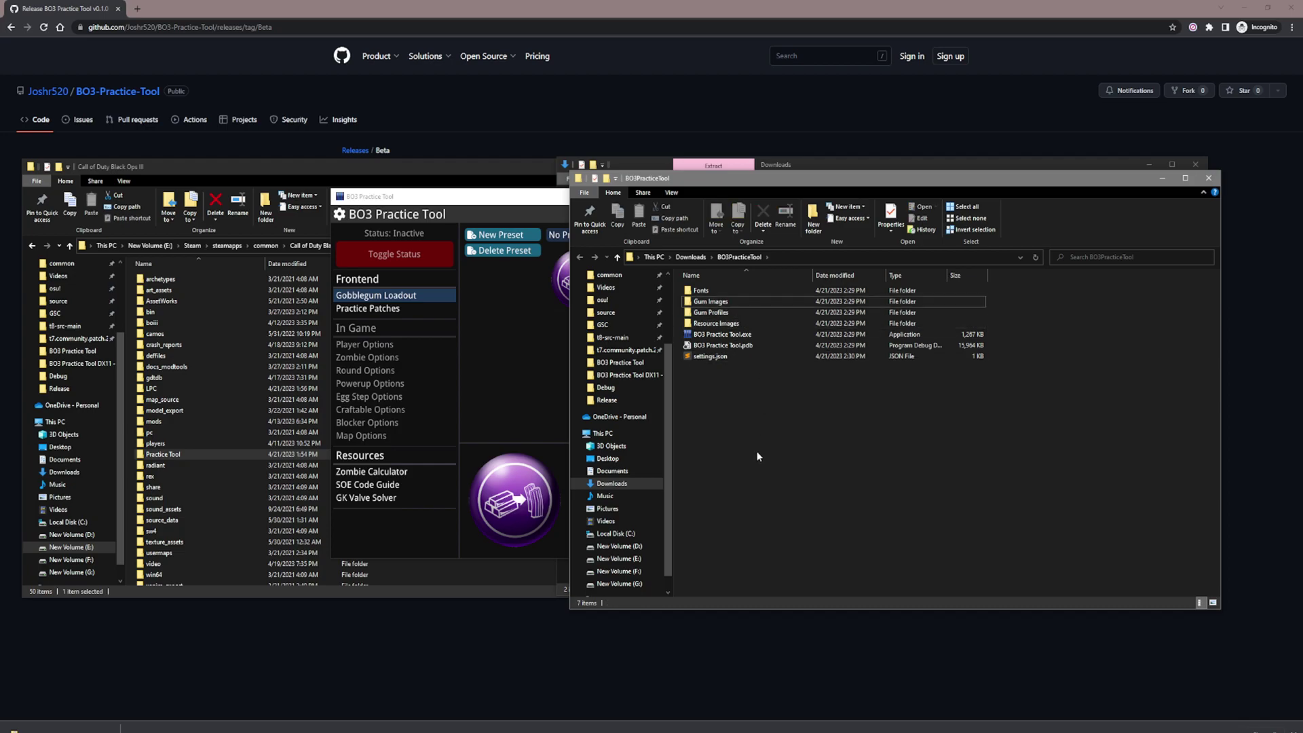
double_click(161, 453)
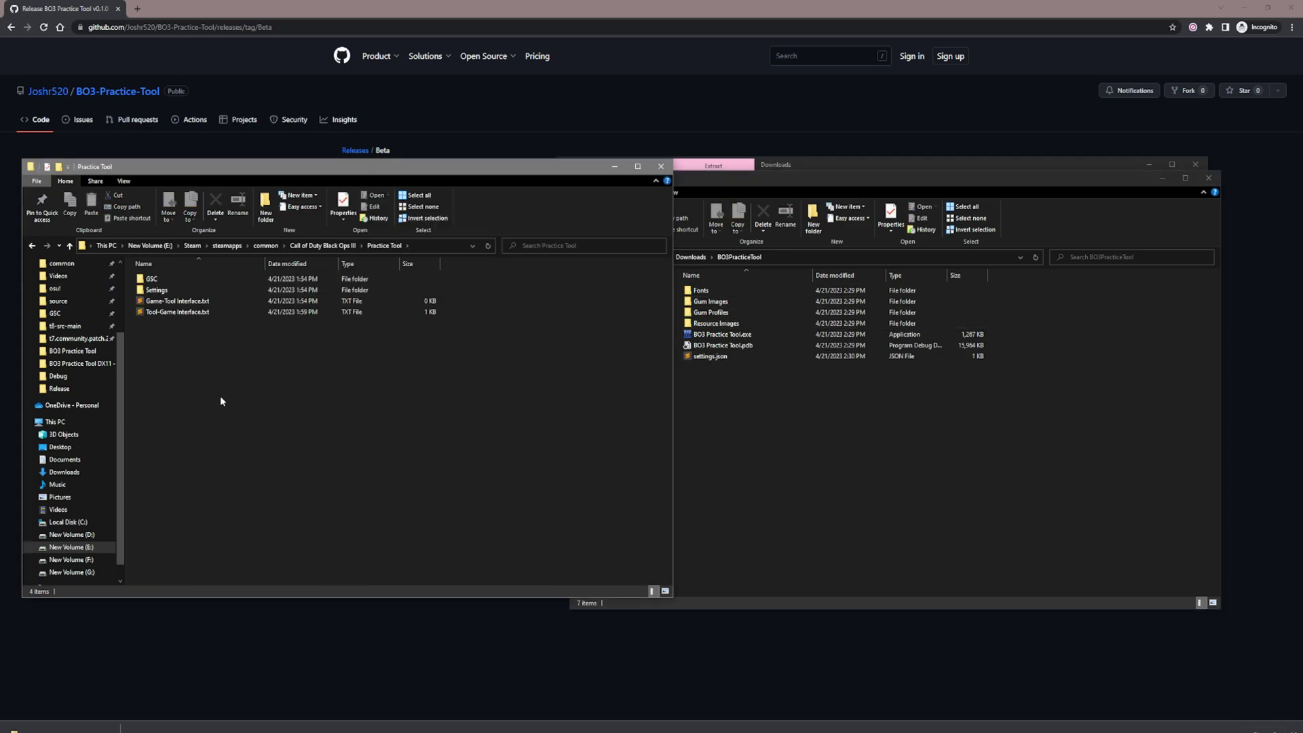
drag(220, 397, 145, 275)
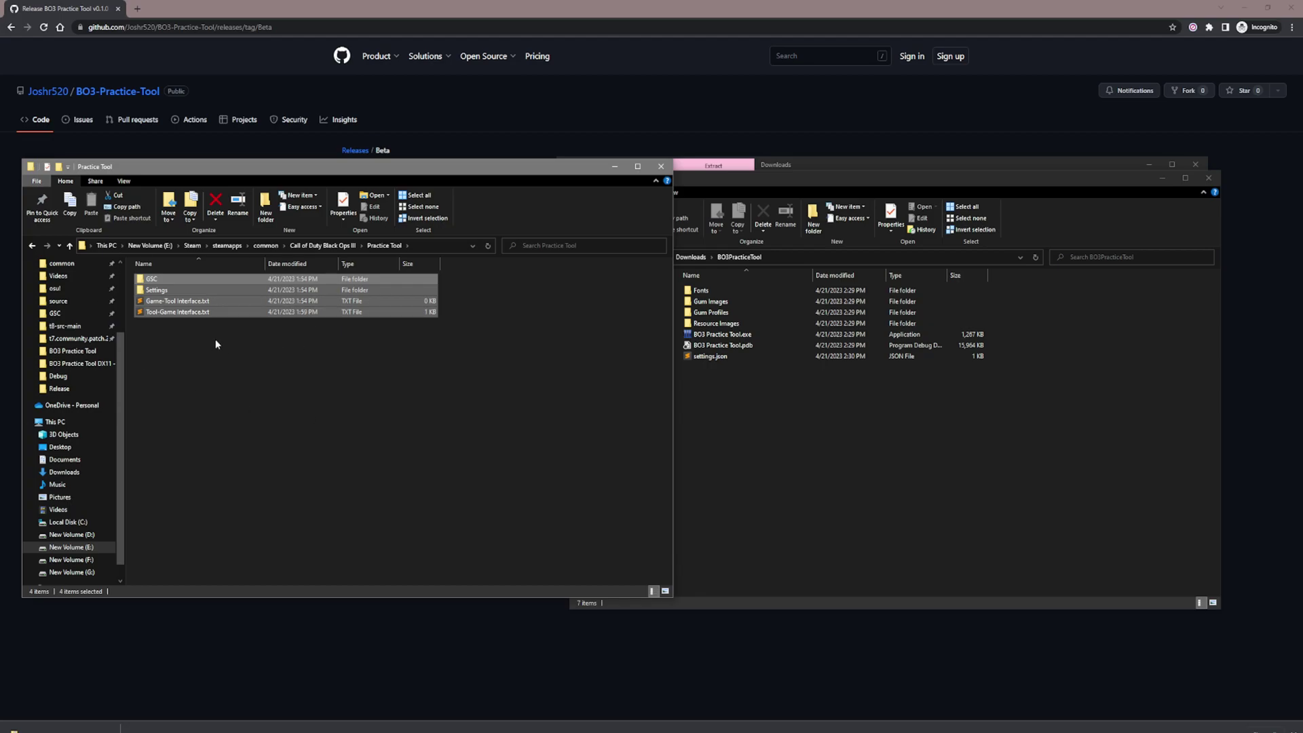
double_click(151, 279)
click(373, 246)
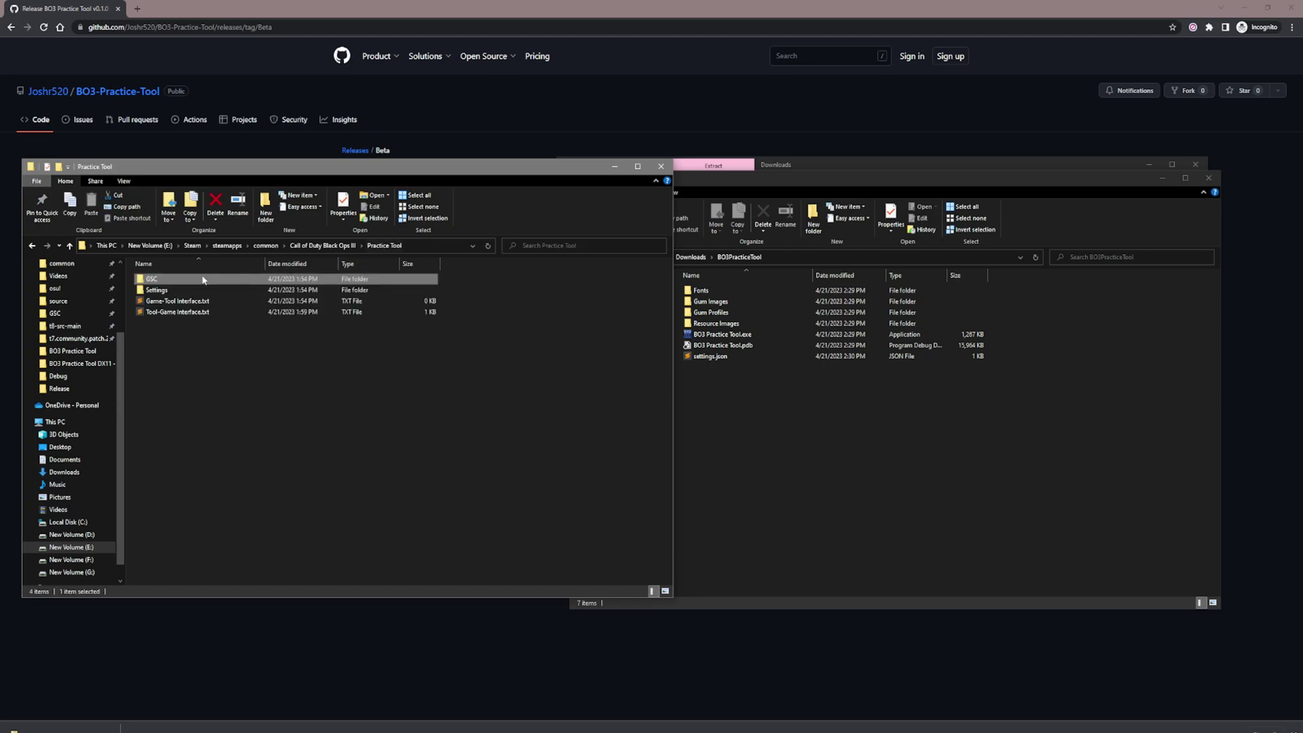
double_click(163, 290)
click(384, 247)
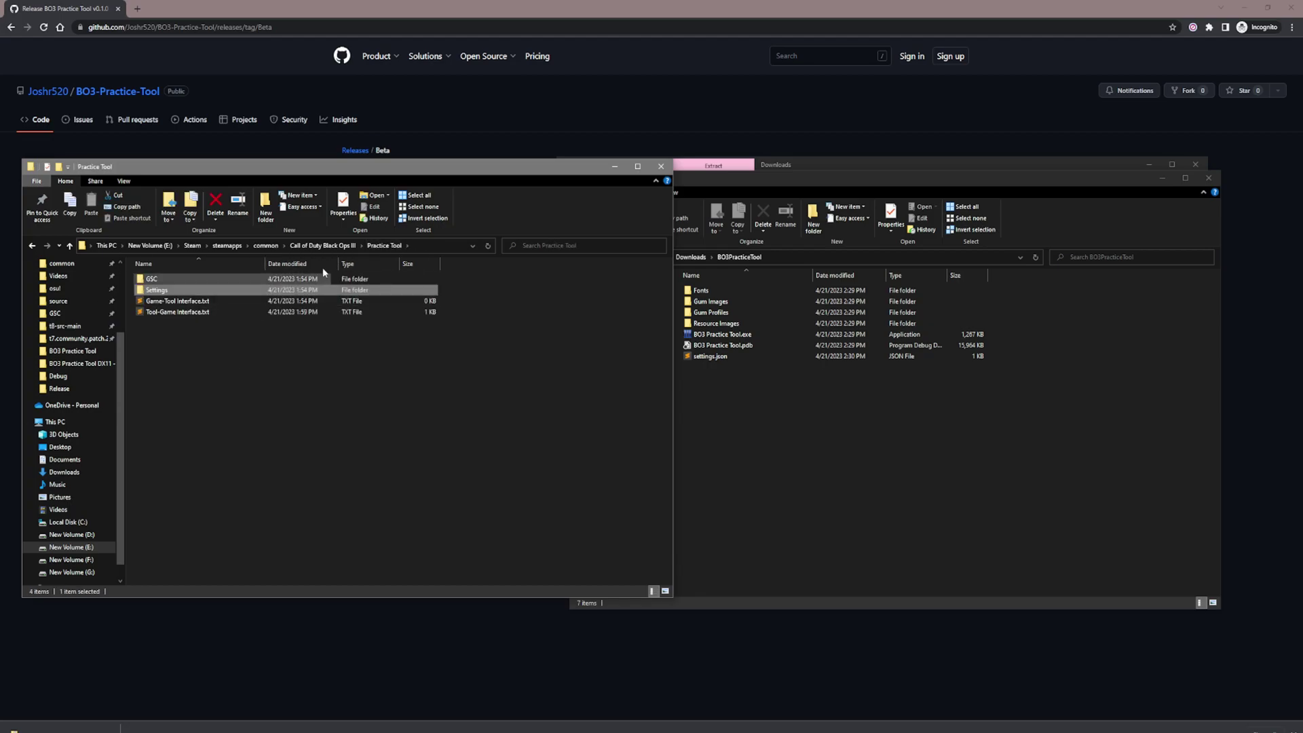
click(323, 246)
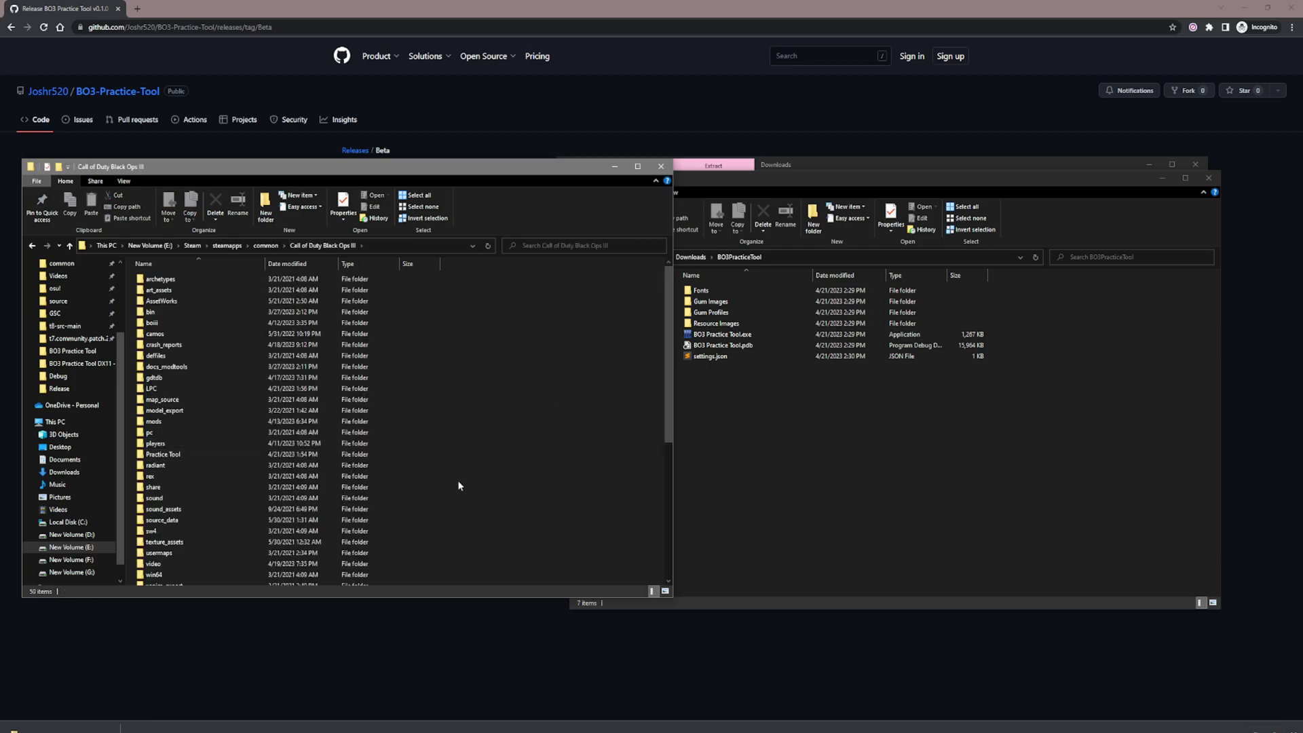
- Launch BlackOps3.exe from the Call of Duty Black Ops III folder
key(alt+Tab)
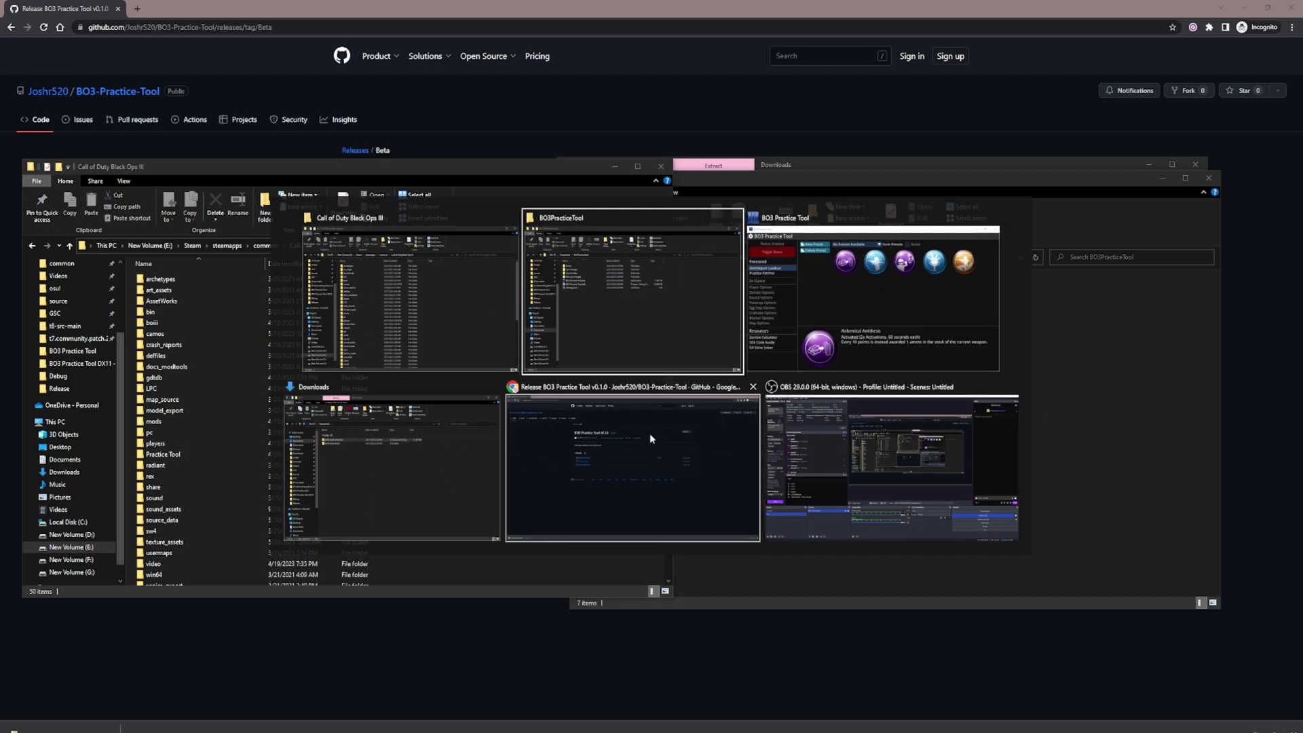
key(super)
click(480, 460)
scroll(210, 497, down, 7)
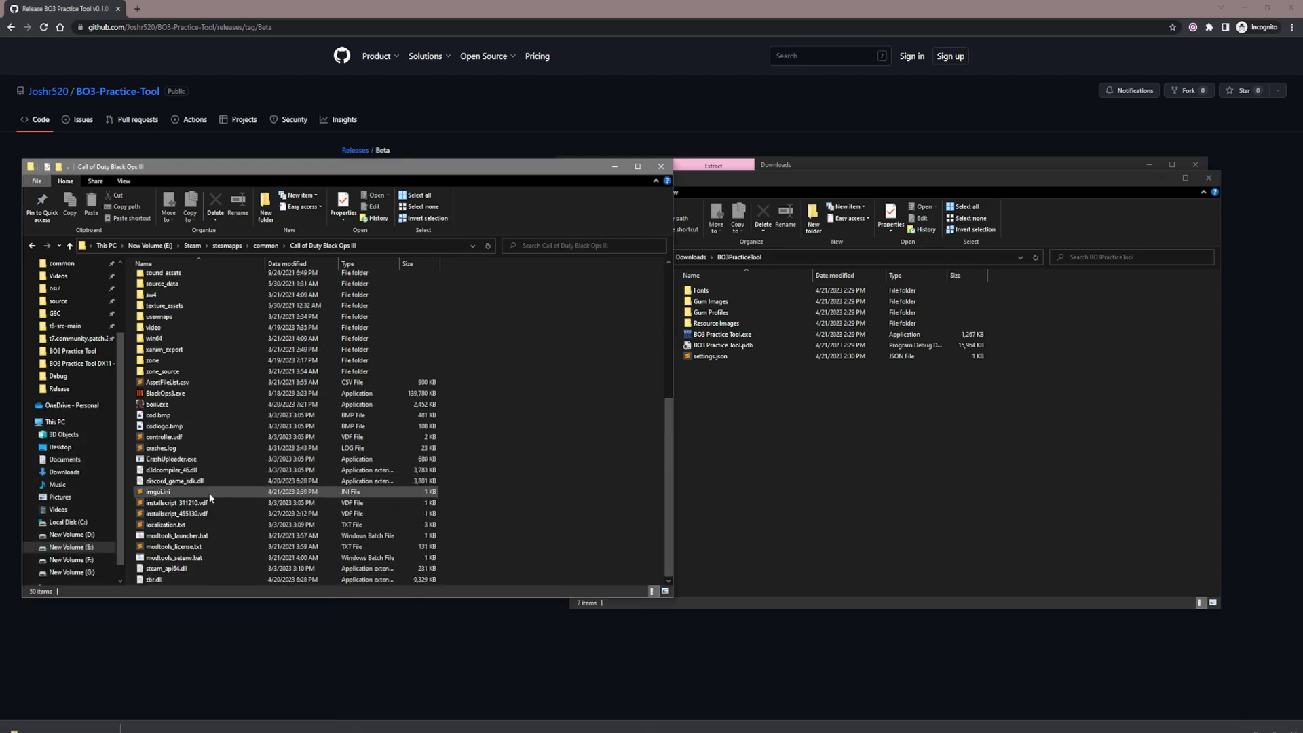
double_click(164, 393)
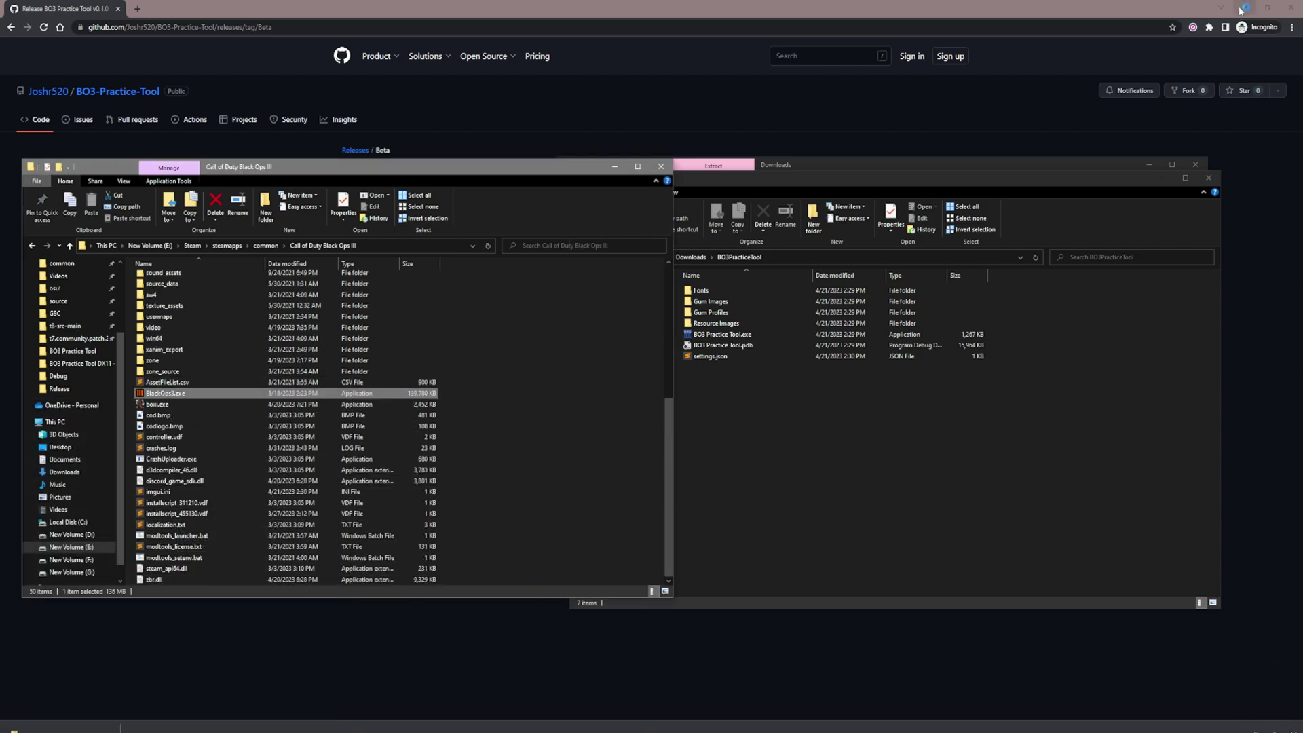
- Switch to BO3 Practice Tool and review the Practice Patches, Zombie Calculator, SOE Code Guide and GK Valve Solver pages
key(alt+Tab)
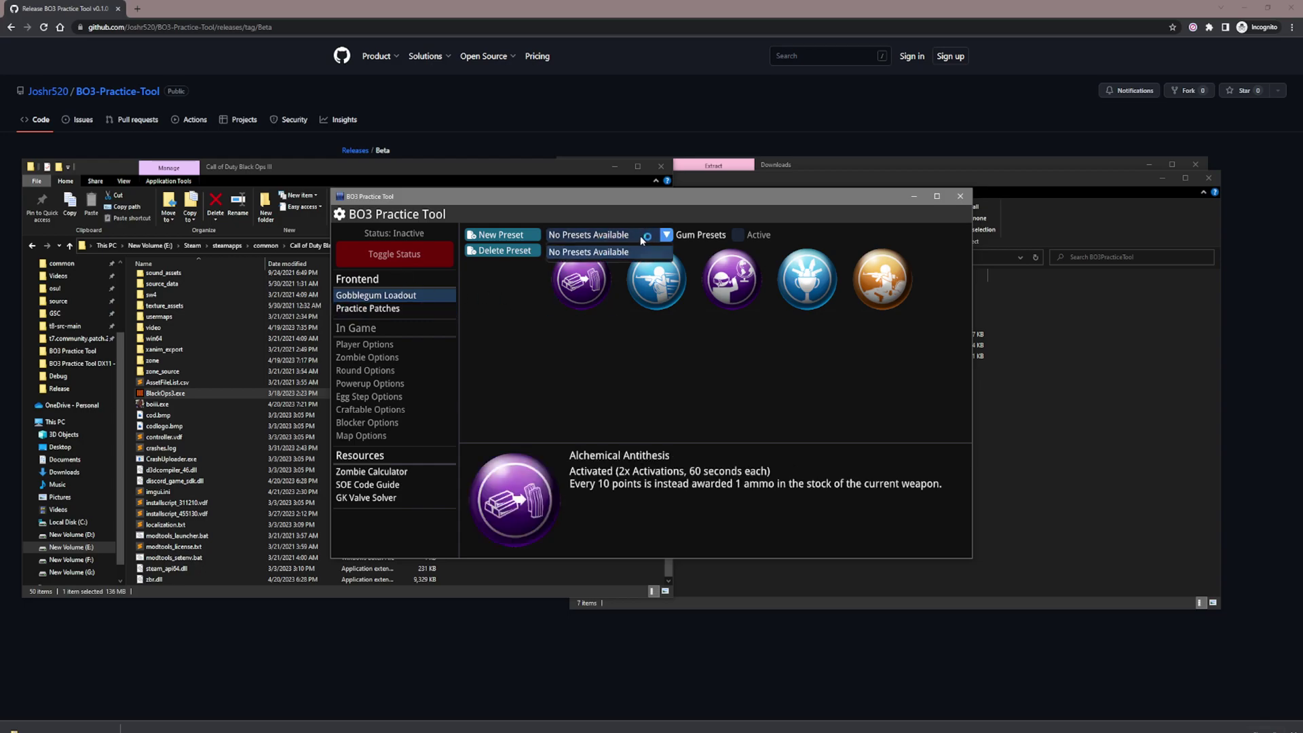
click(367, 310)
click(364, 472)
click(357, 485)
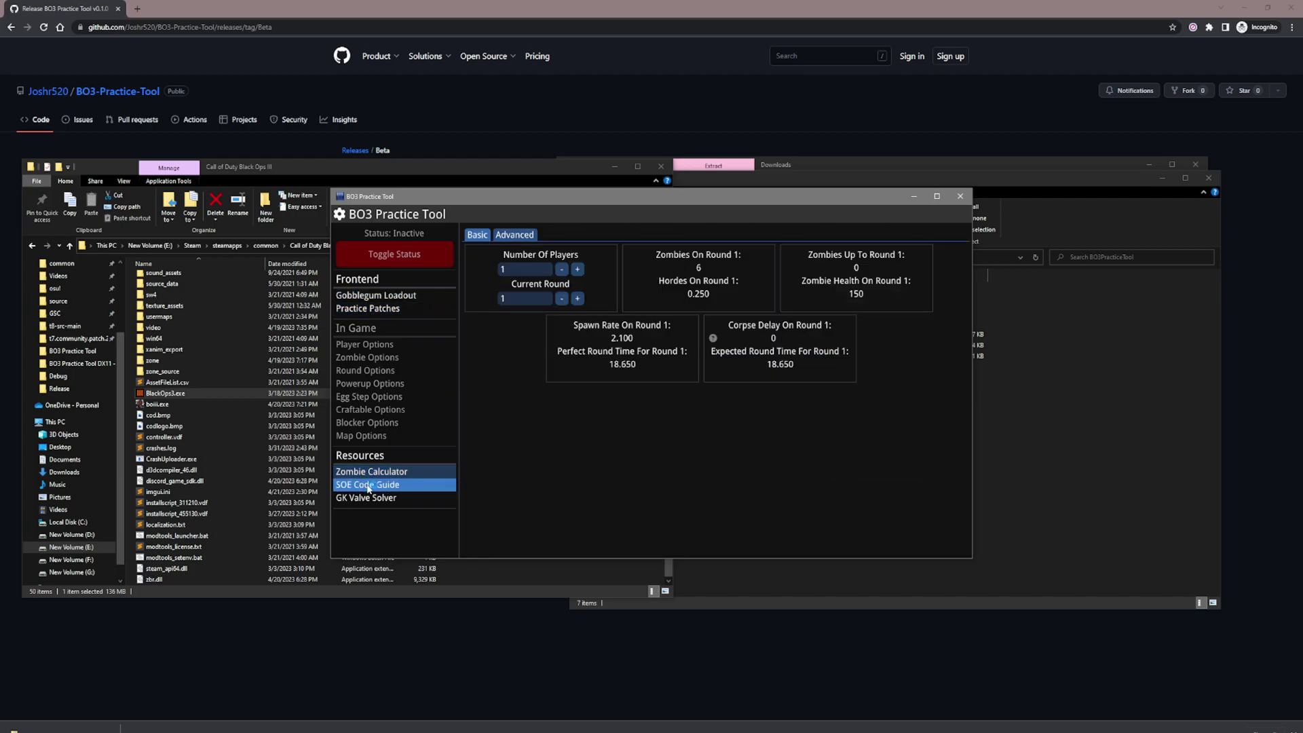
click(351, 496)
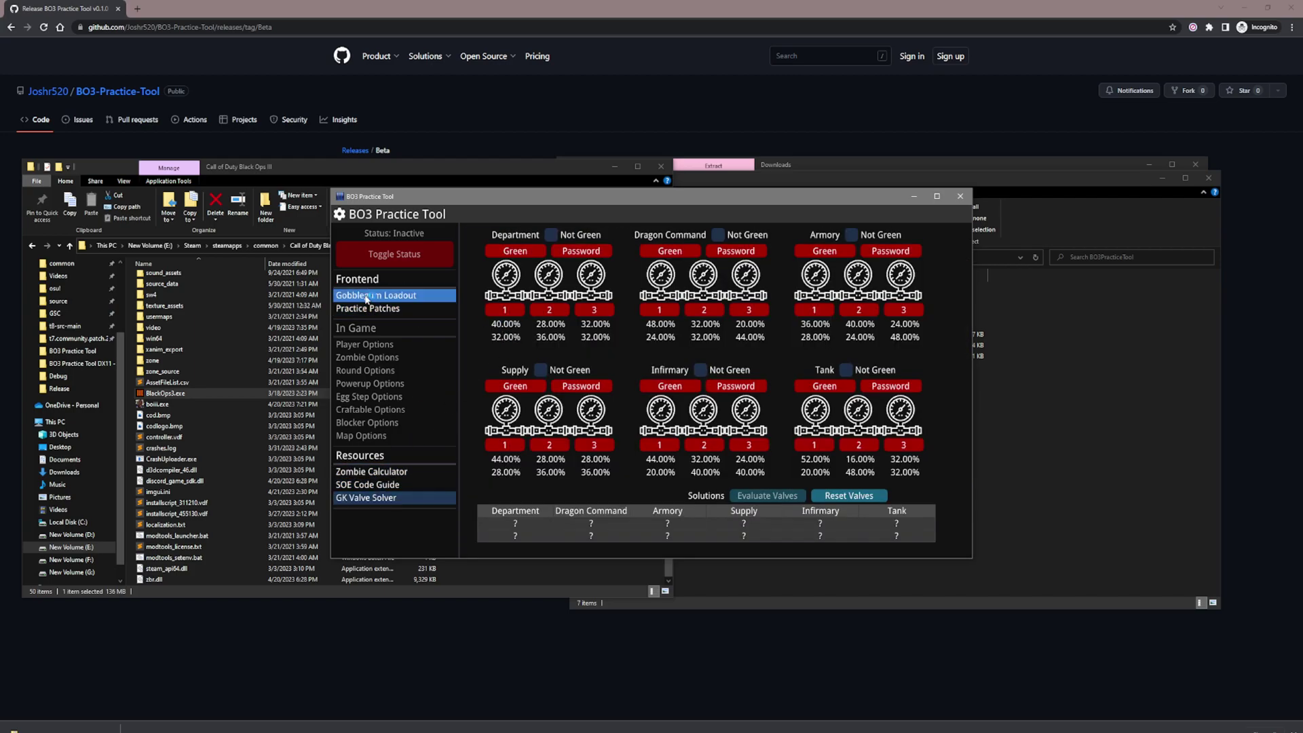
- Create a new gum preset named SOE in the Gobblegum Loadout
click(374, 295)
click(502, 235)
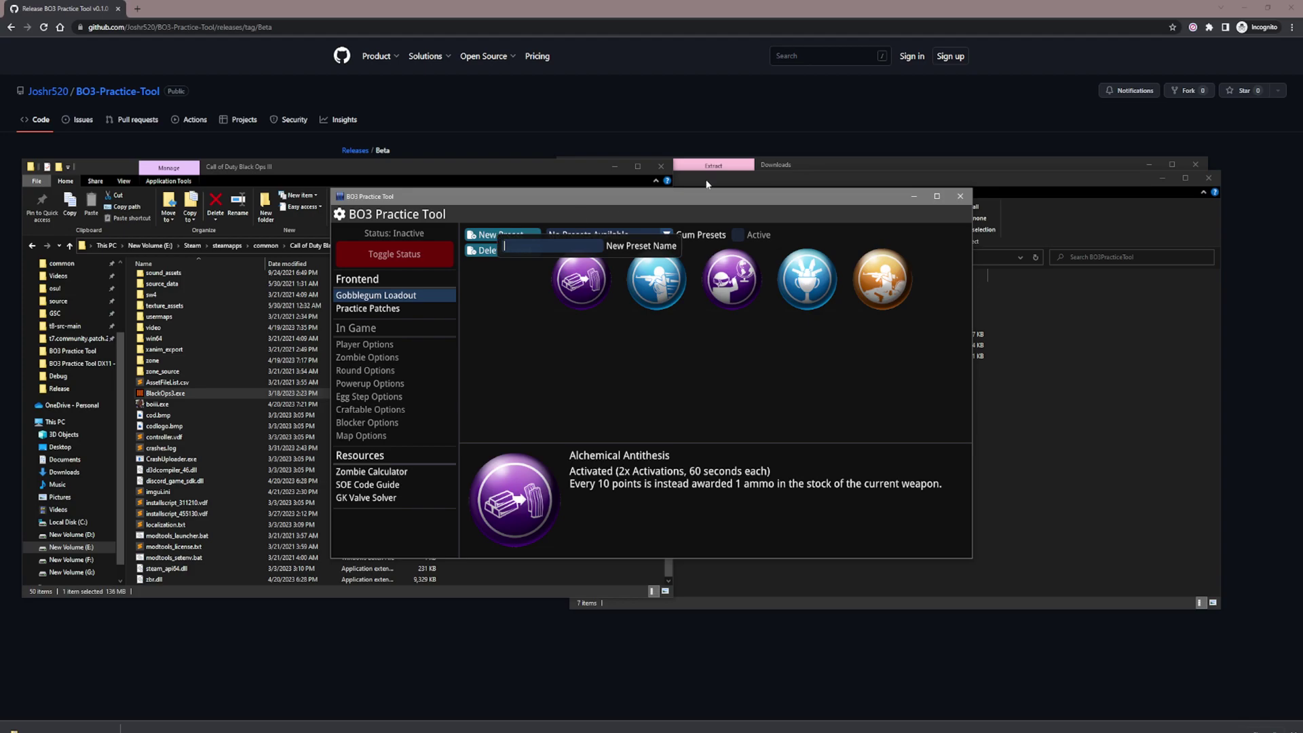
key(Return)
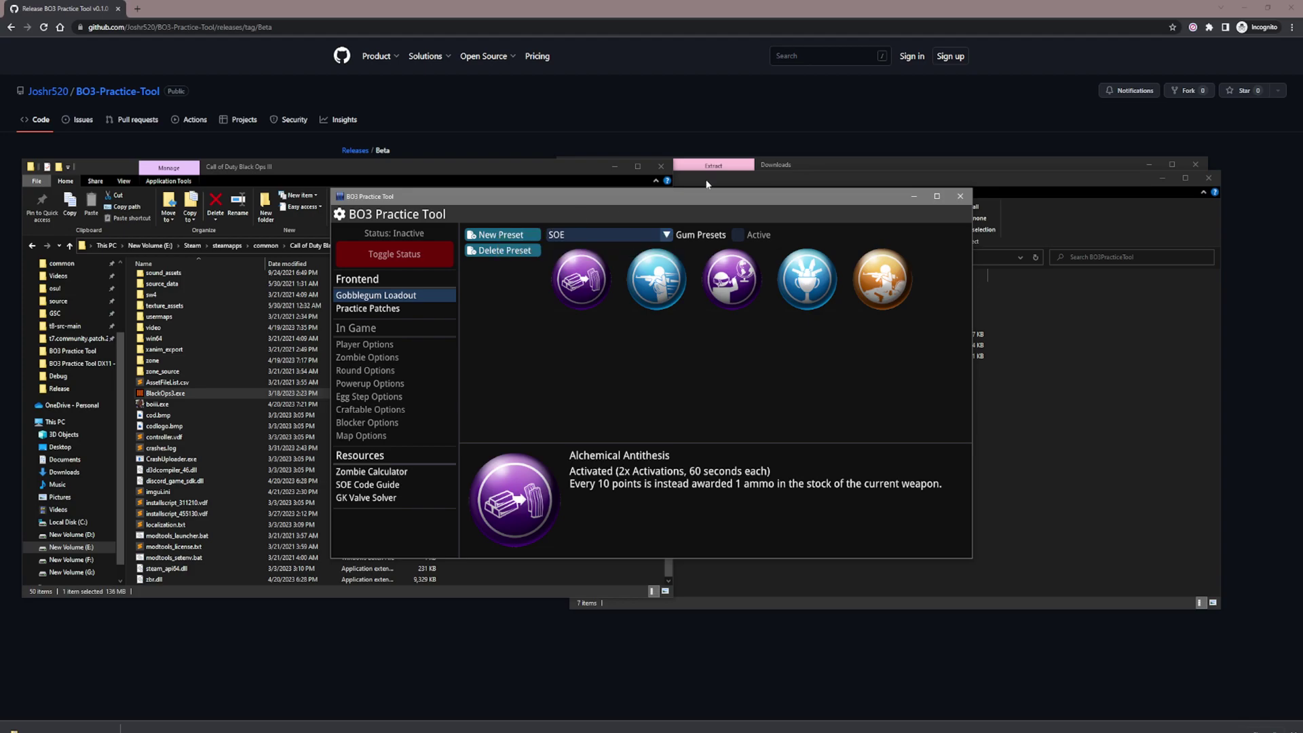
- Search the gobblegums for "reign" and assign Reign Drops to the first slot of the SOE preset
click(589, 285)
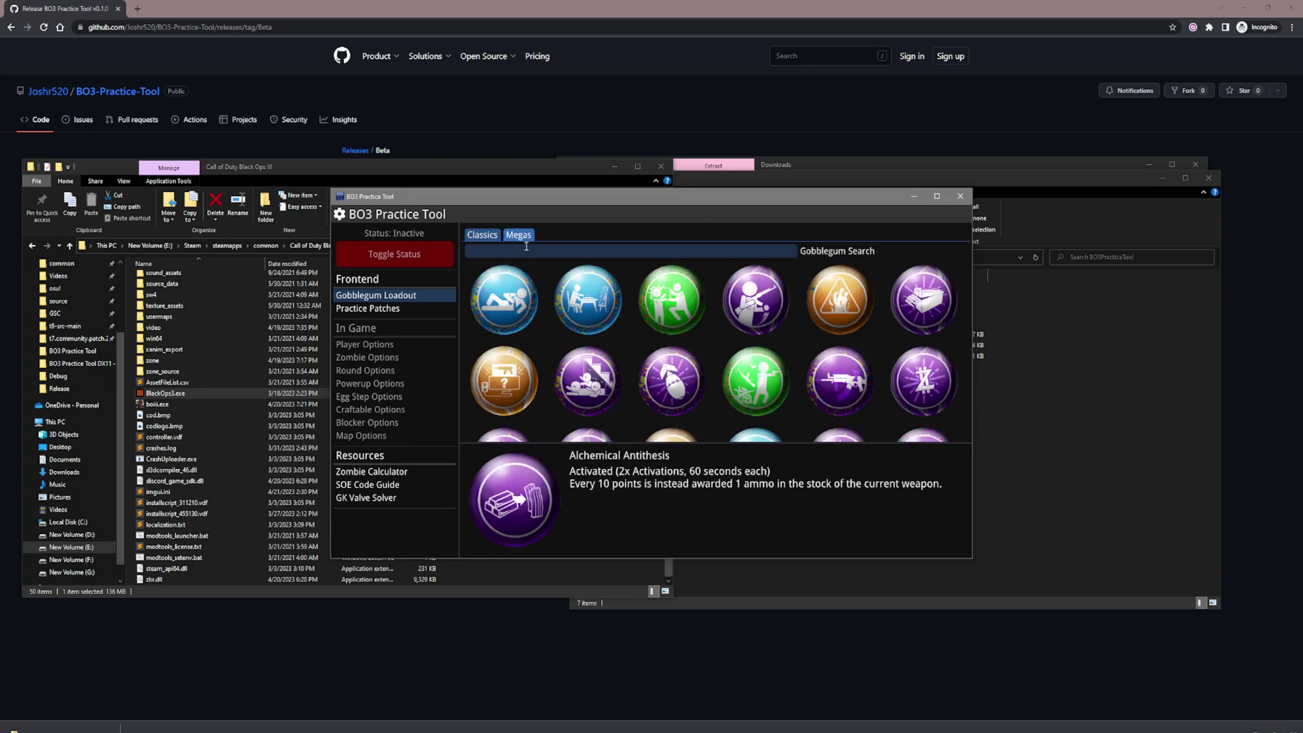
text(reign)
click(509, 302)
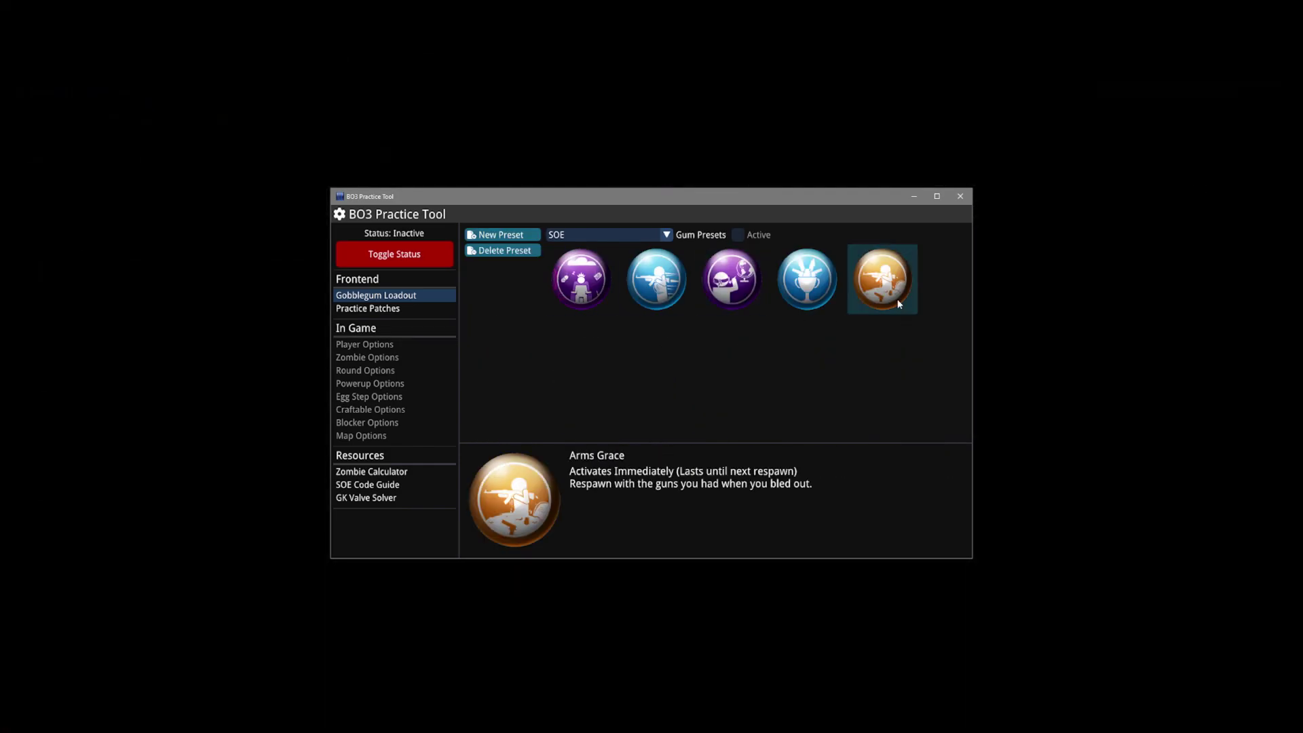
- Search the gobblegums for "de" and assign Dead Of Nuclear Winter to the fifth slot of the SOE preset
click(899, 304)
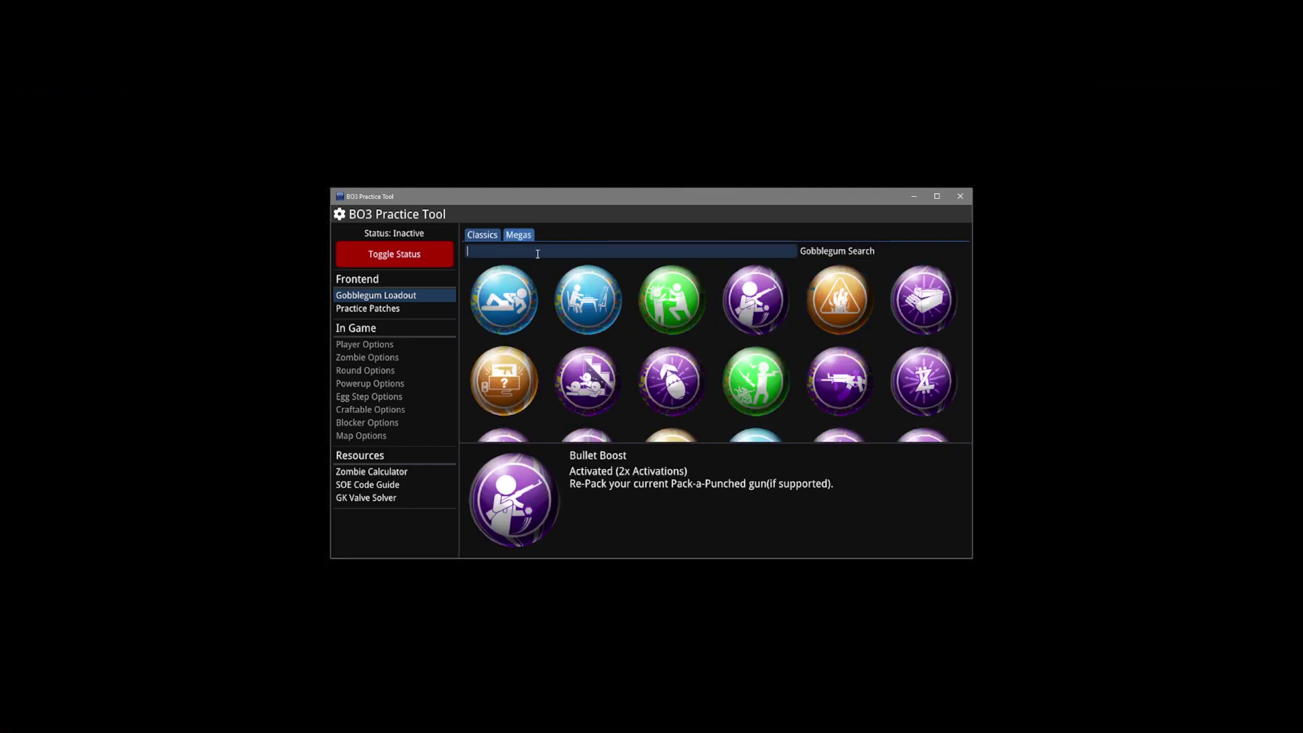
text(de)
click(504, 299)
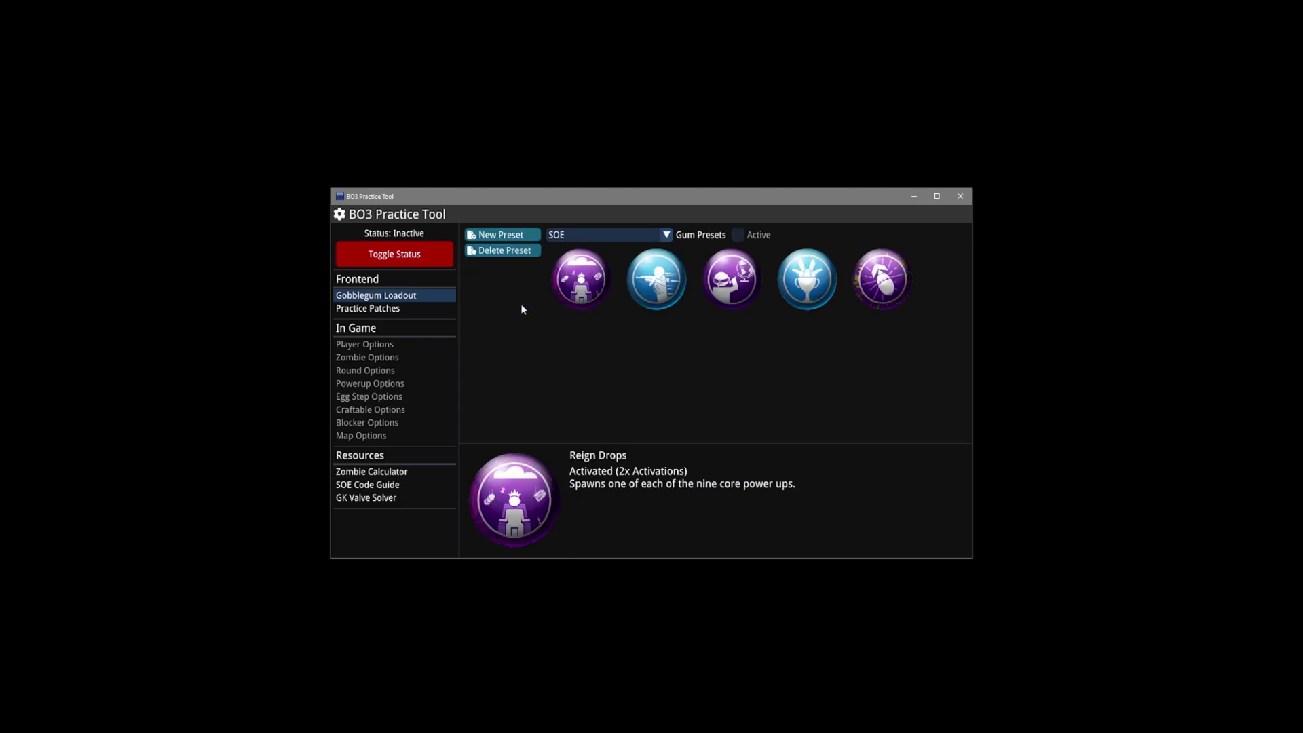
- Assign Perkaholic to the second slot and Wall Power to the fourth slot of the SOE preset
click(658, 288)
text(perk)
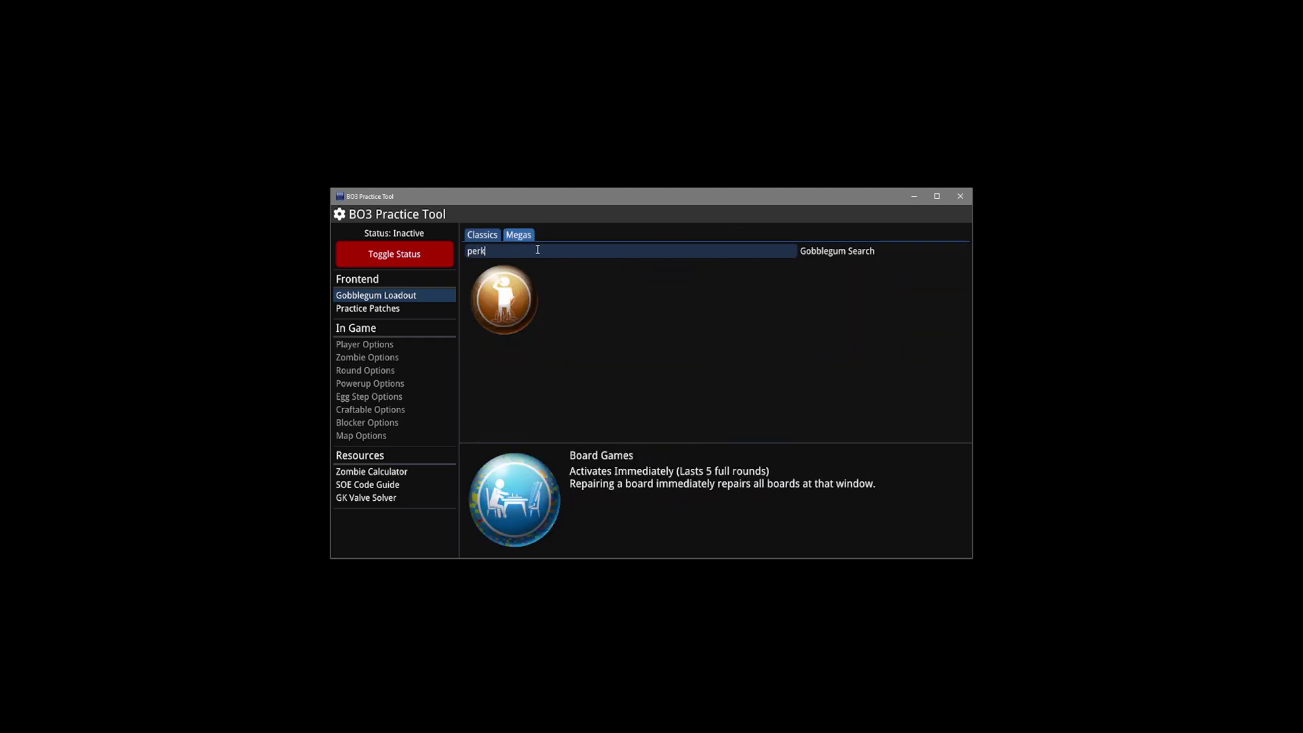
click(504, 299)
click(791, 277)
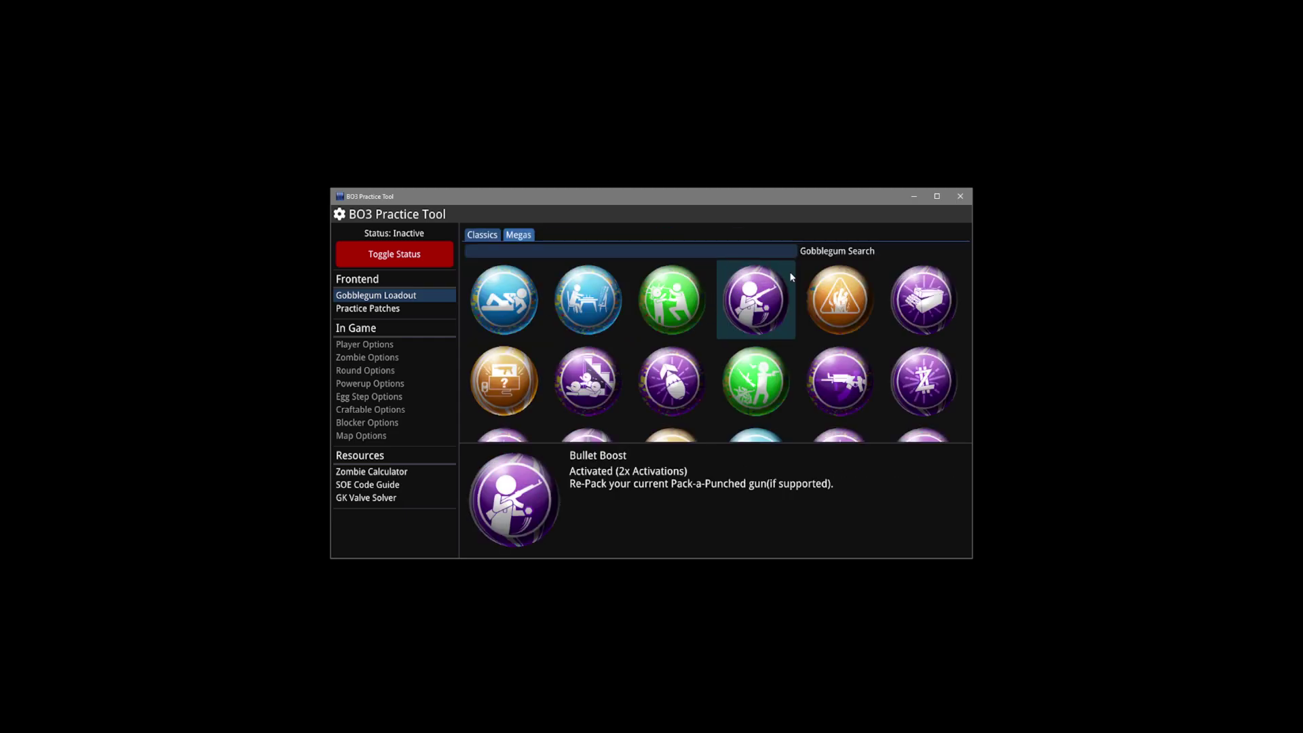
text(wal)
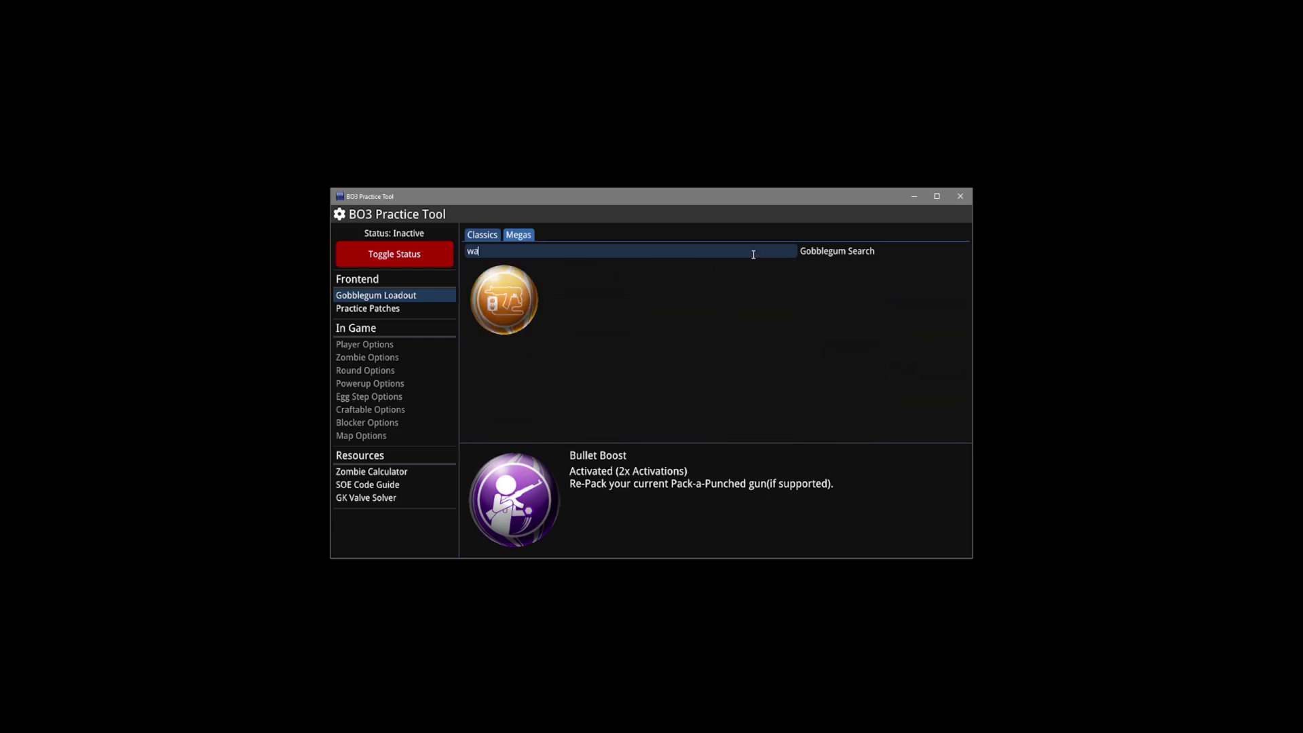
click(500, 280)
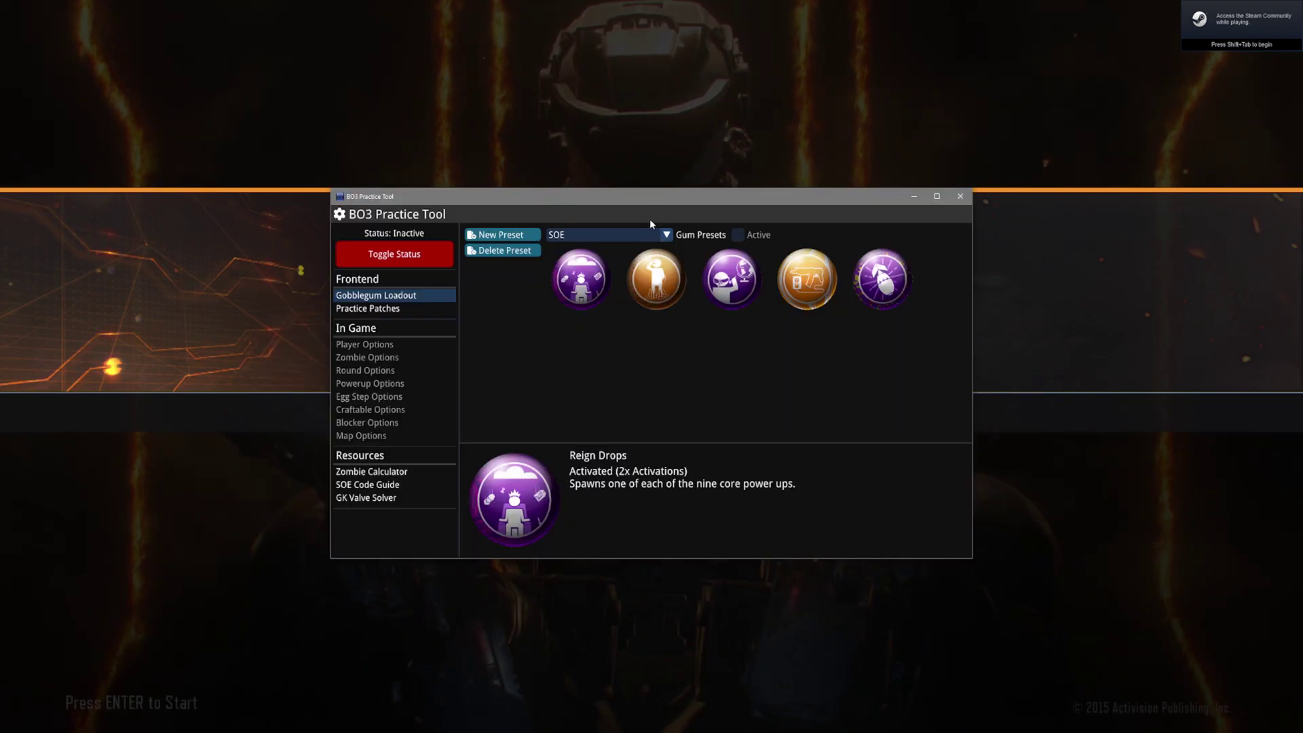
- Move the practice tool clear of the game menu, turn its status on and make the SOE gum preset active
drag(566, 200, 847, 111)
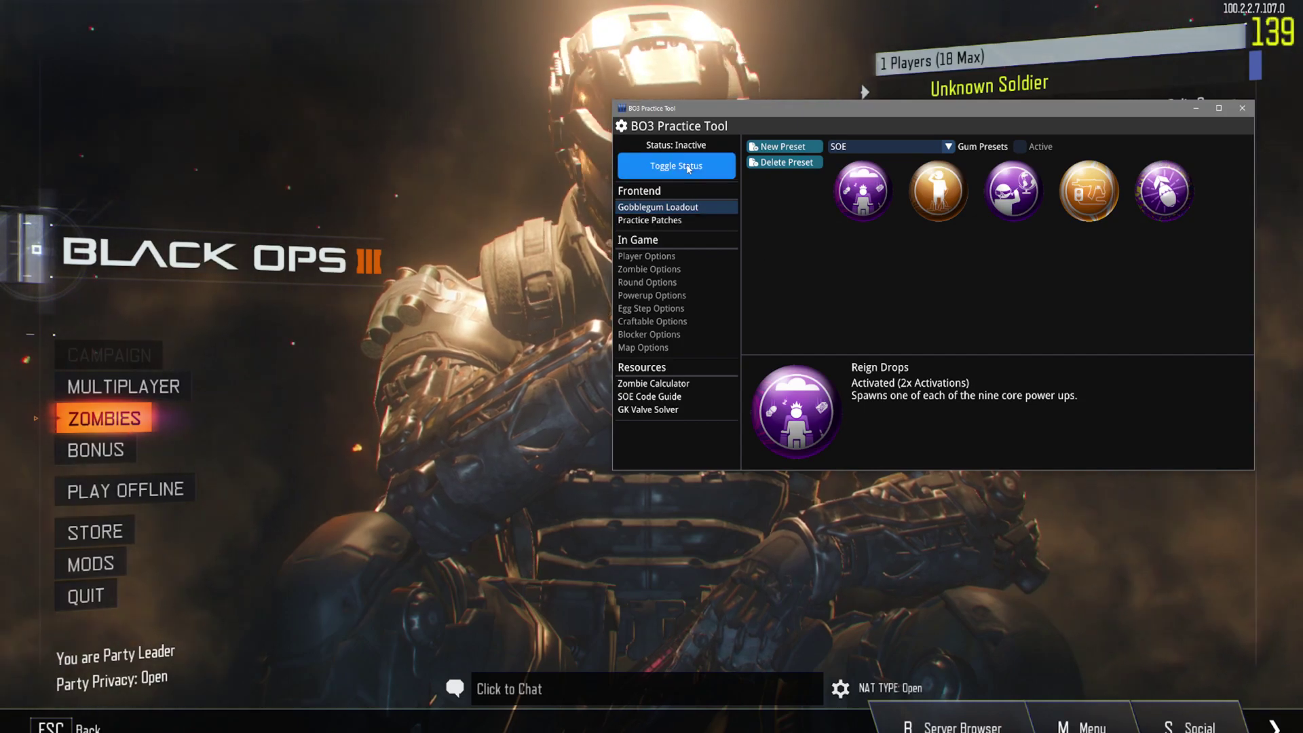
click(688, 168)
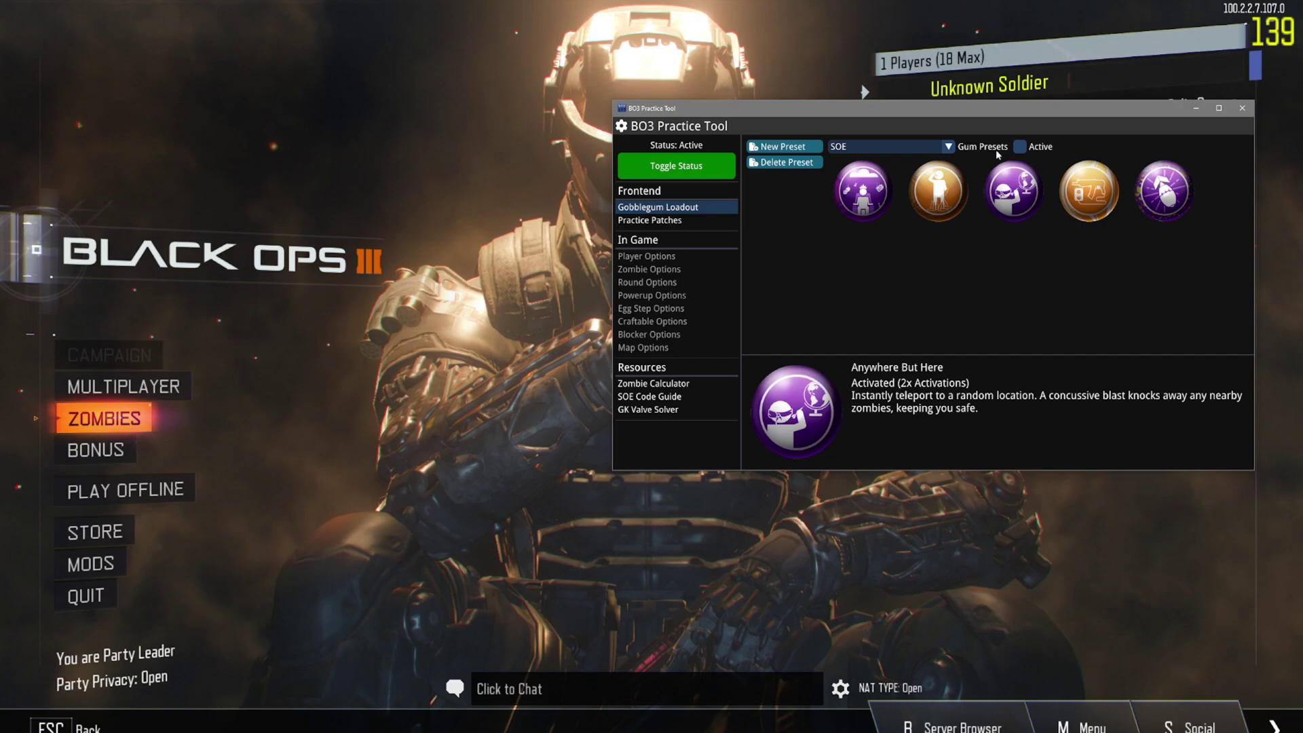
click(1037, 147)
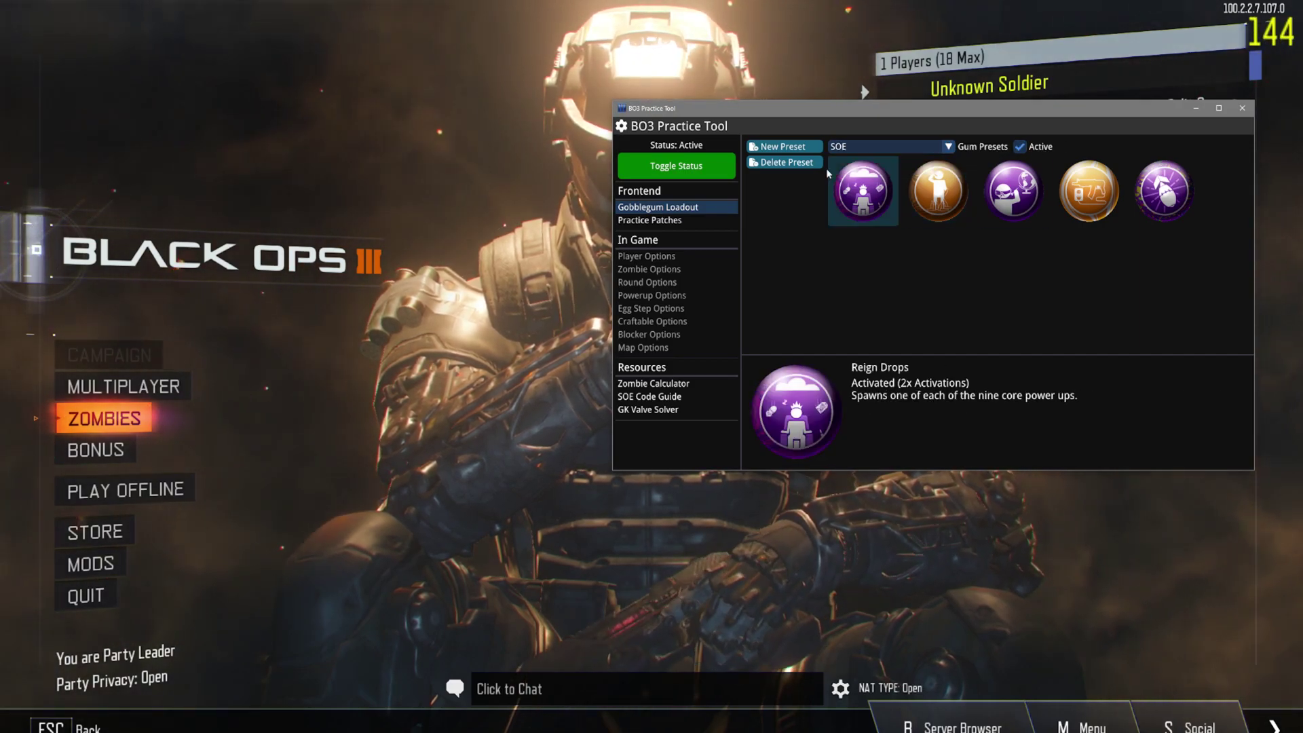
- Switch to Black Ops III and start a solo Zombies game
click(476, 340)
click(105, 419)
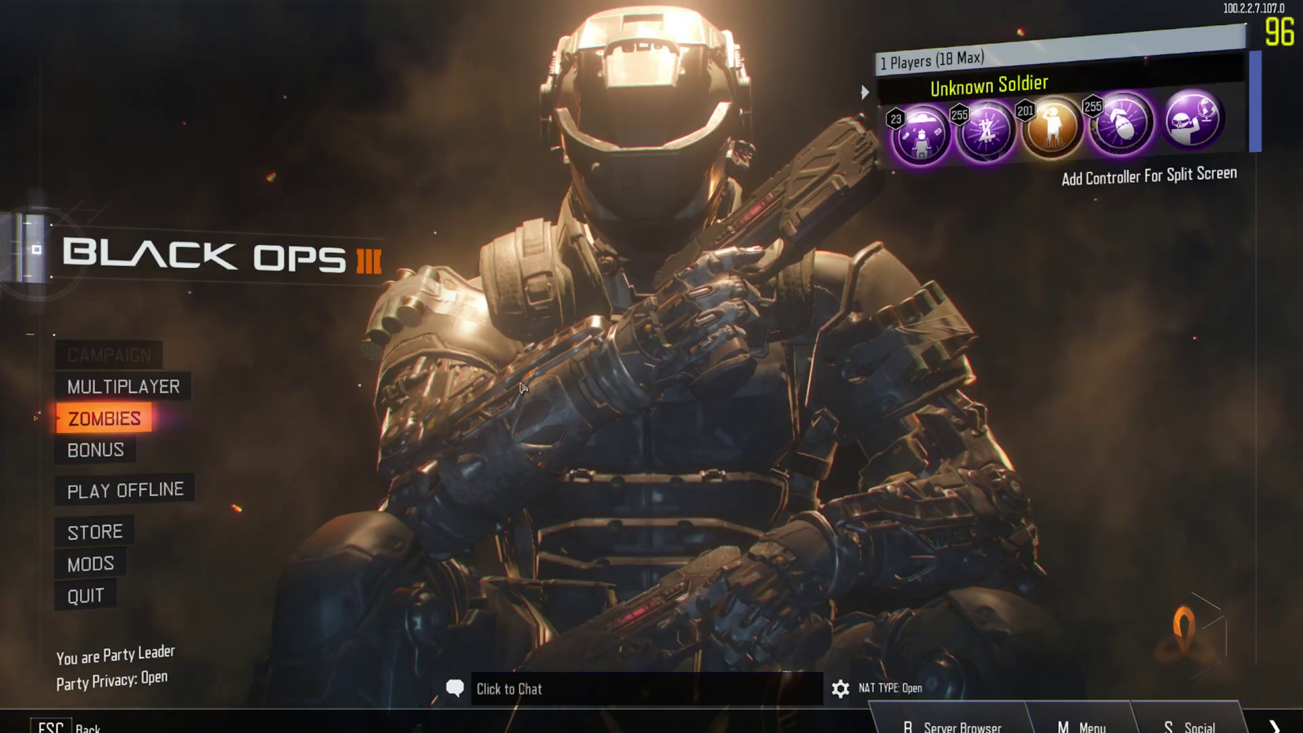
key(Return)
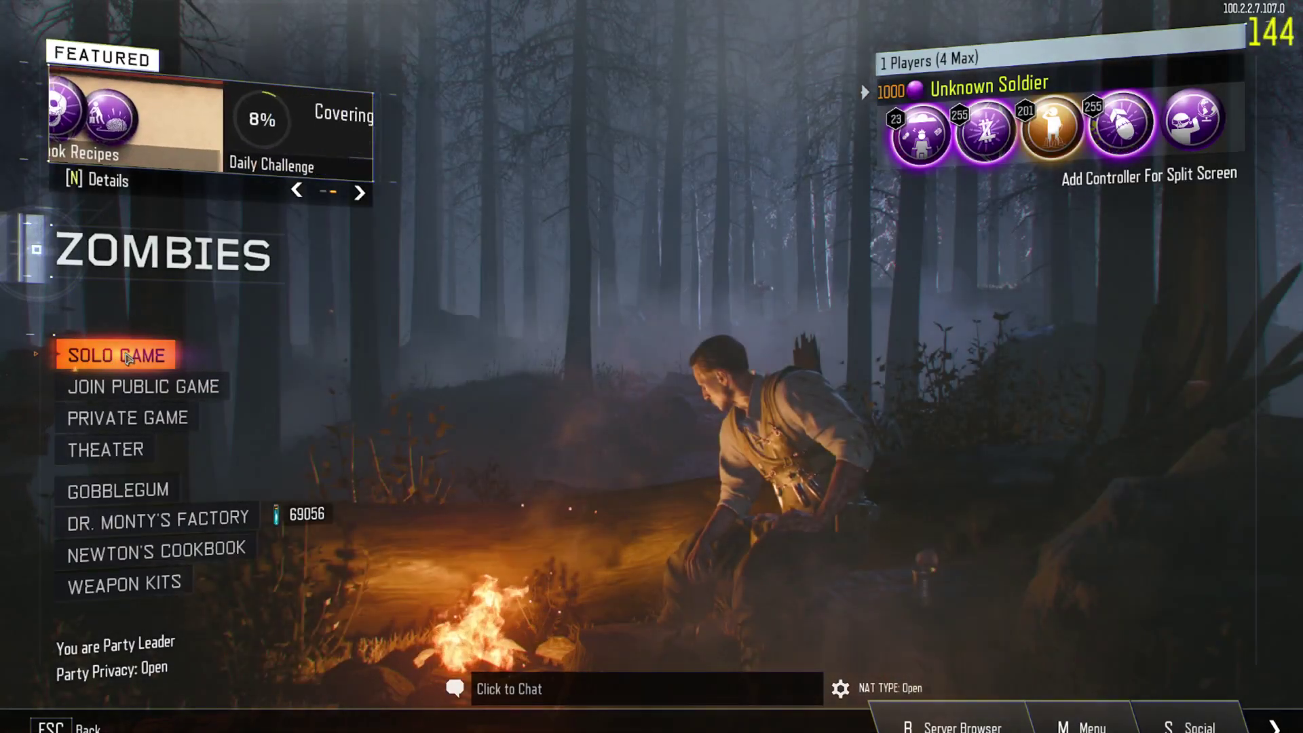
click(104, 352)
click(164, 169)
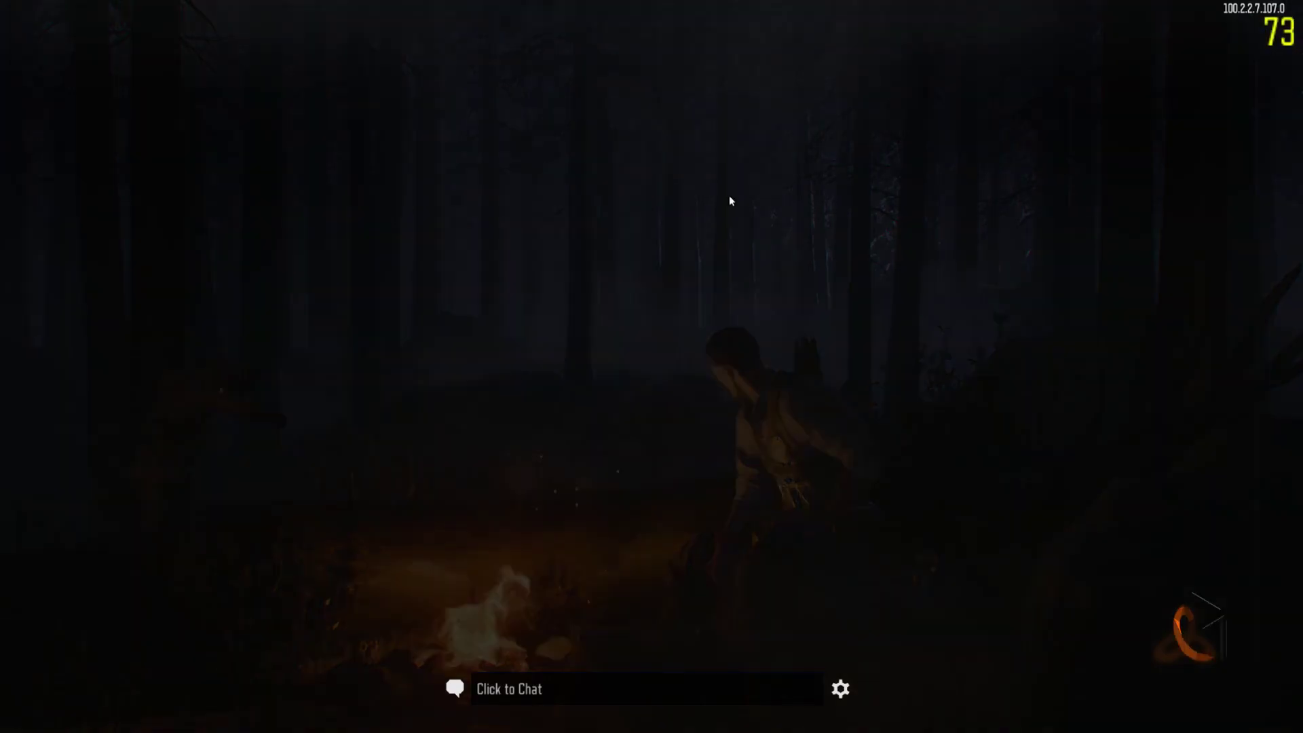
- Switch to BO3 Practice Tool and choose the Infinite Beast practice patch for Shadows of Evil
key(alt+Tab)
click(640, 223)
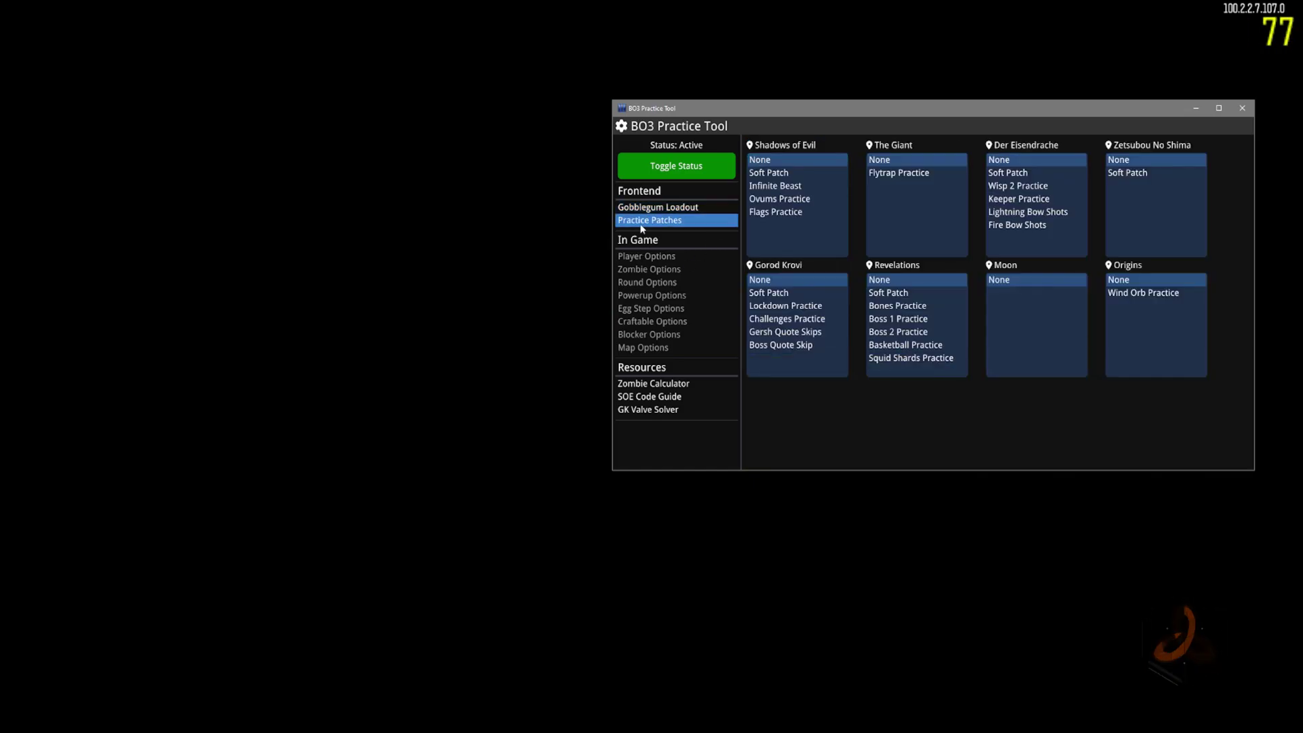
click(779, 174)
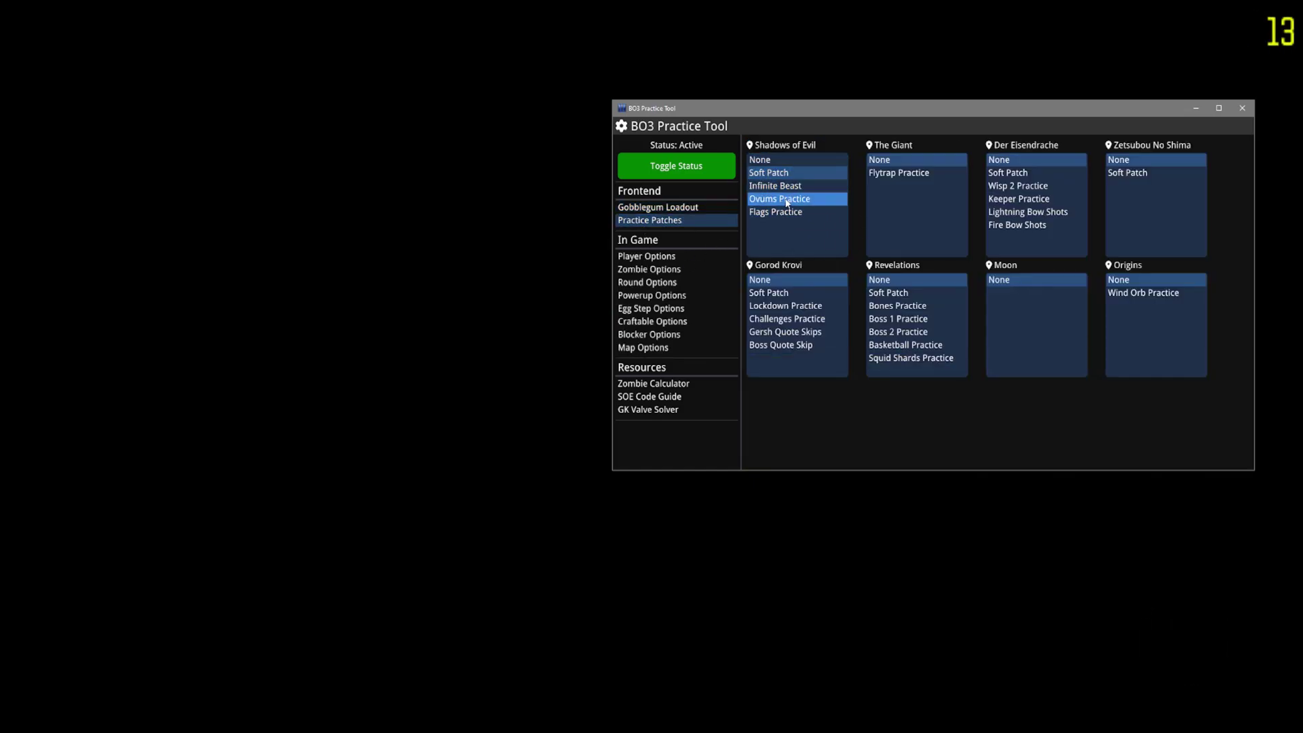
click(791, 186)
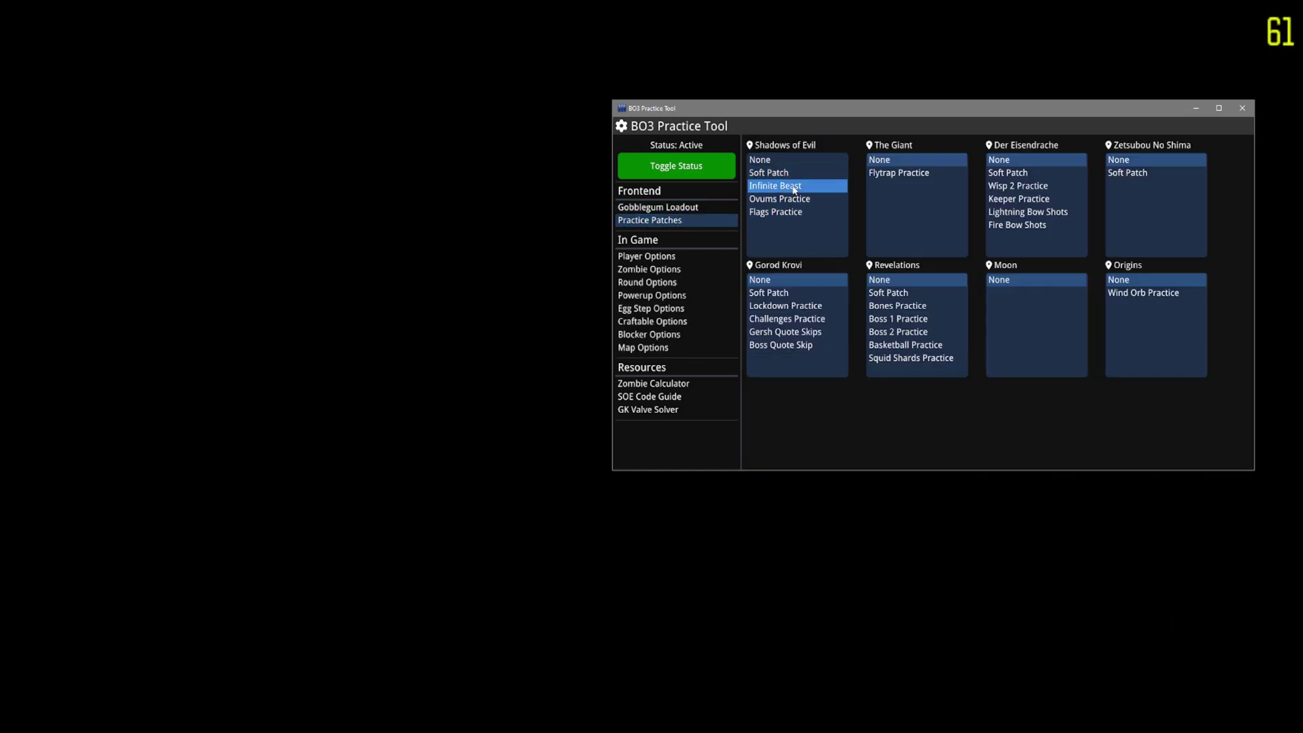
- Review the Player, Egg Step, Round and Map Options, including the weapon and perk settings, while the map loads
click(671, 256)
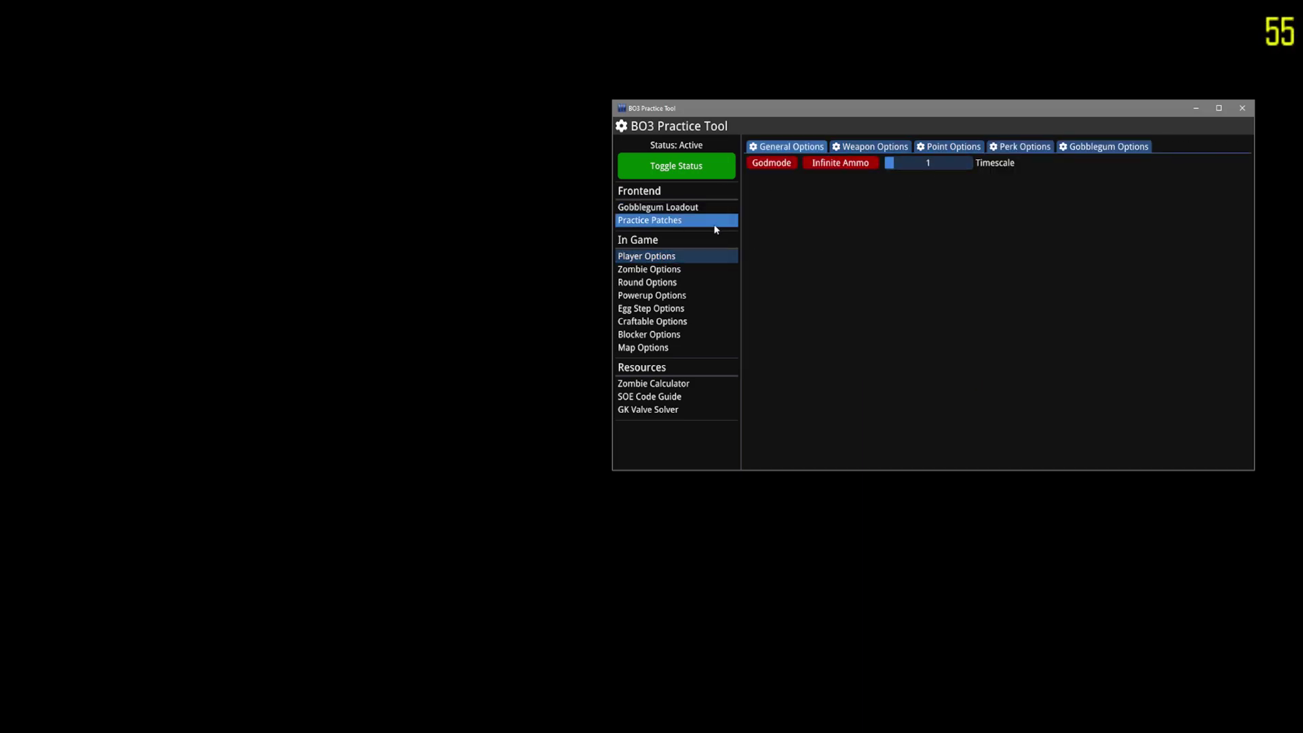
click(662, 308)
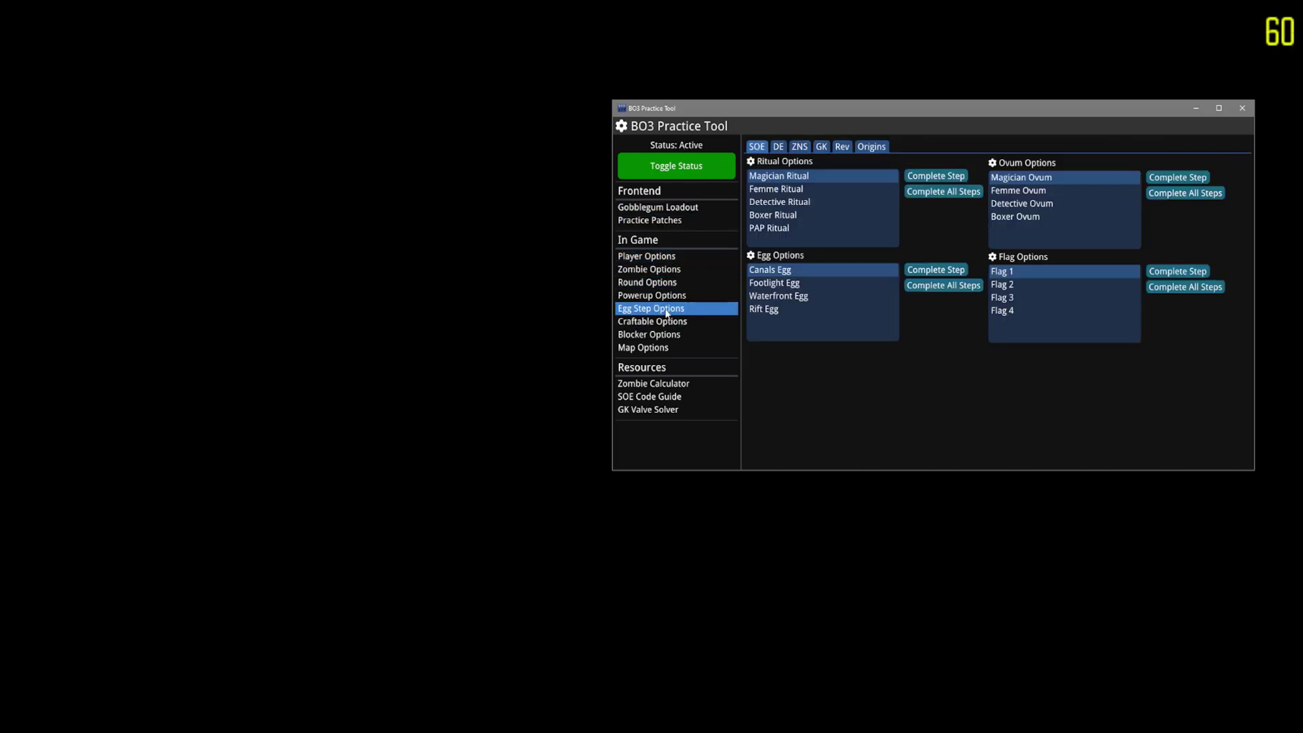
click(668, 284)
click(651, 347)
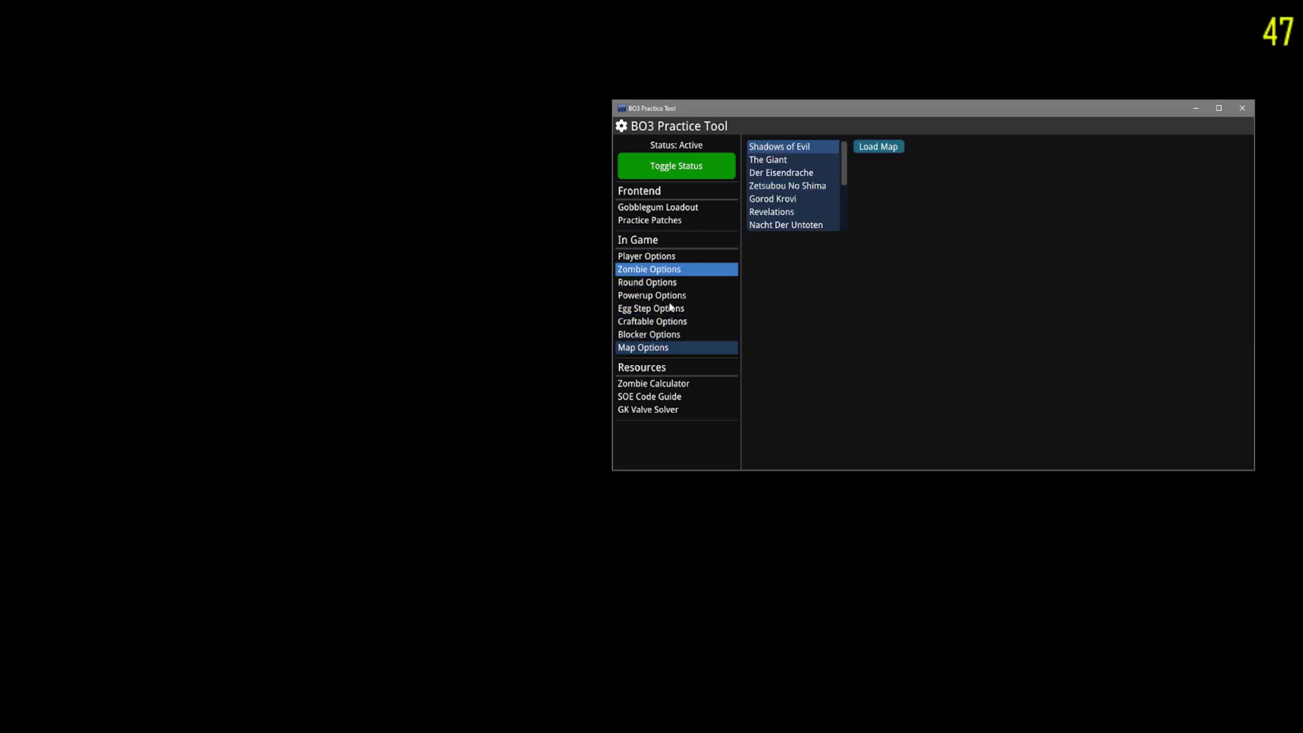
click(672, 256)
click(672, 308)
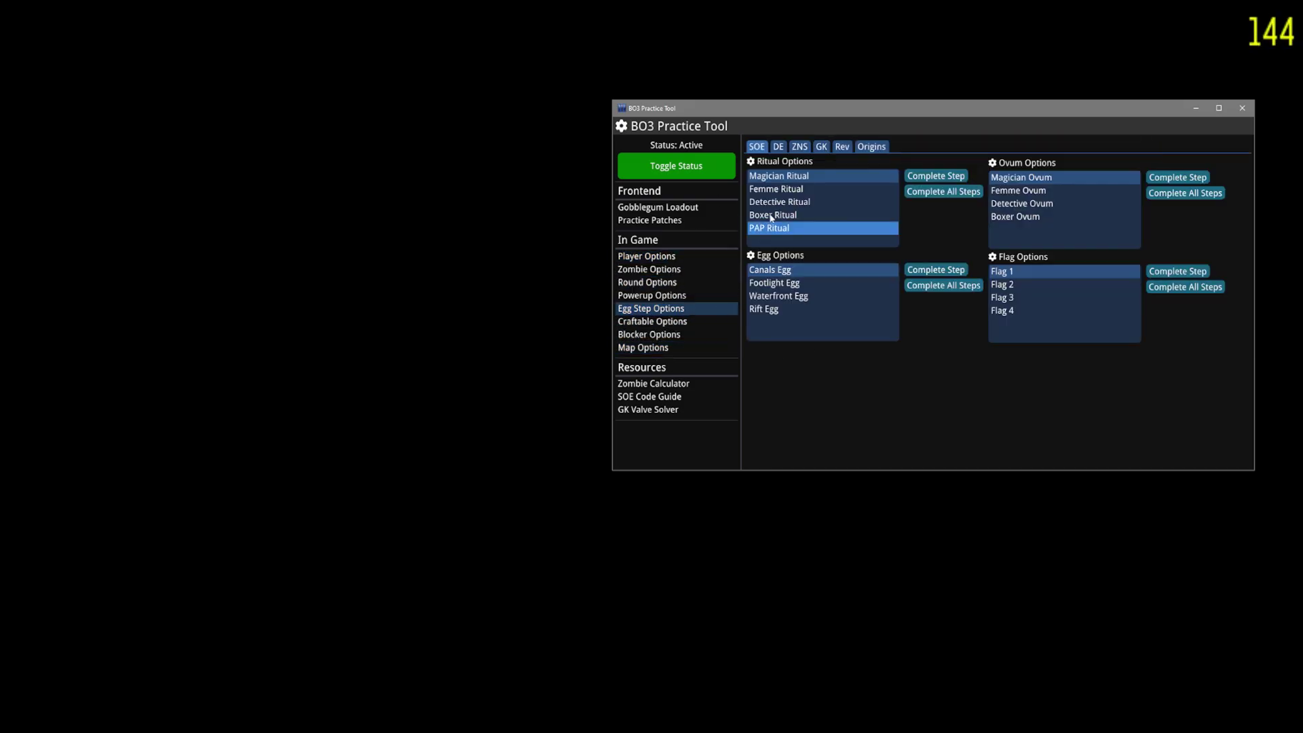
click(672, 257)
click(873, 146)
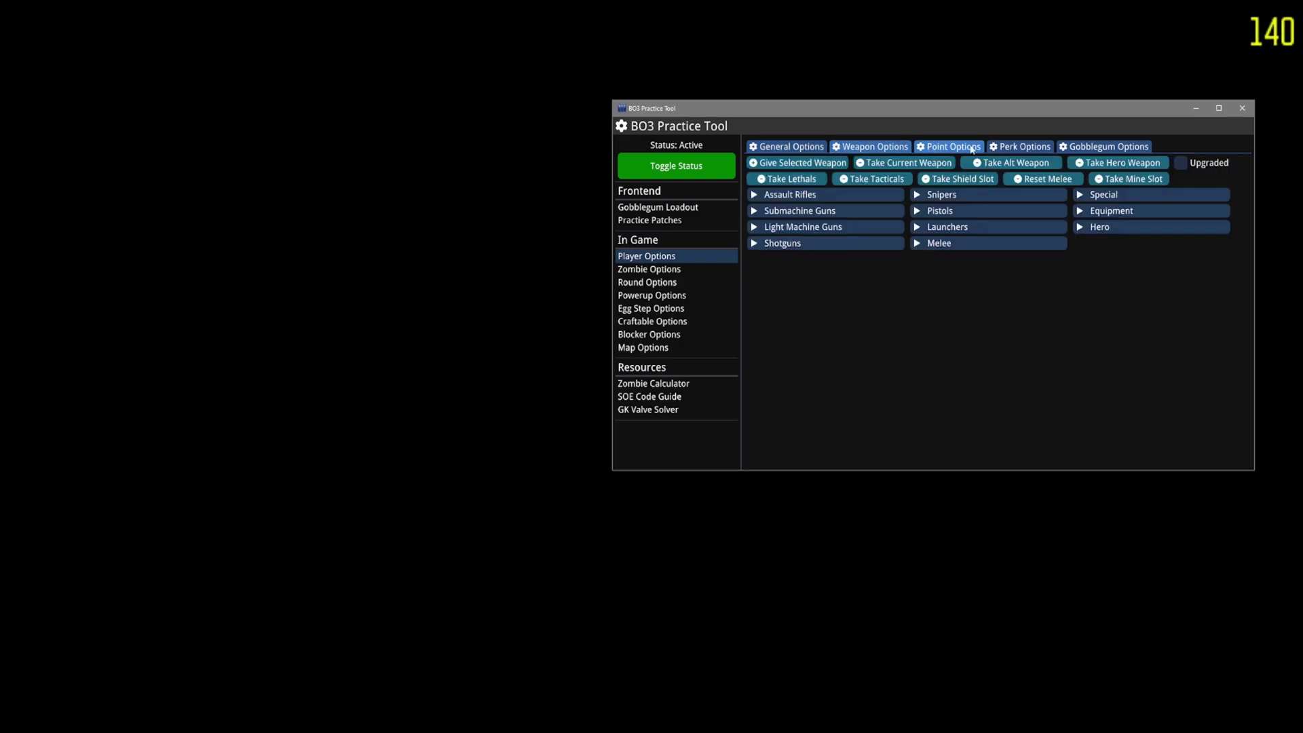
click(1022, 147)
click(787, 146)
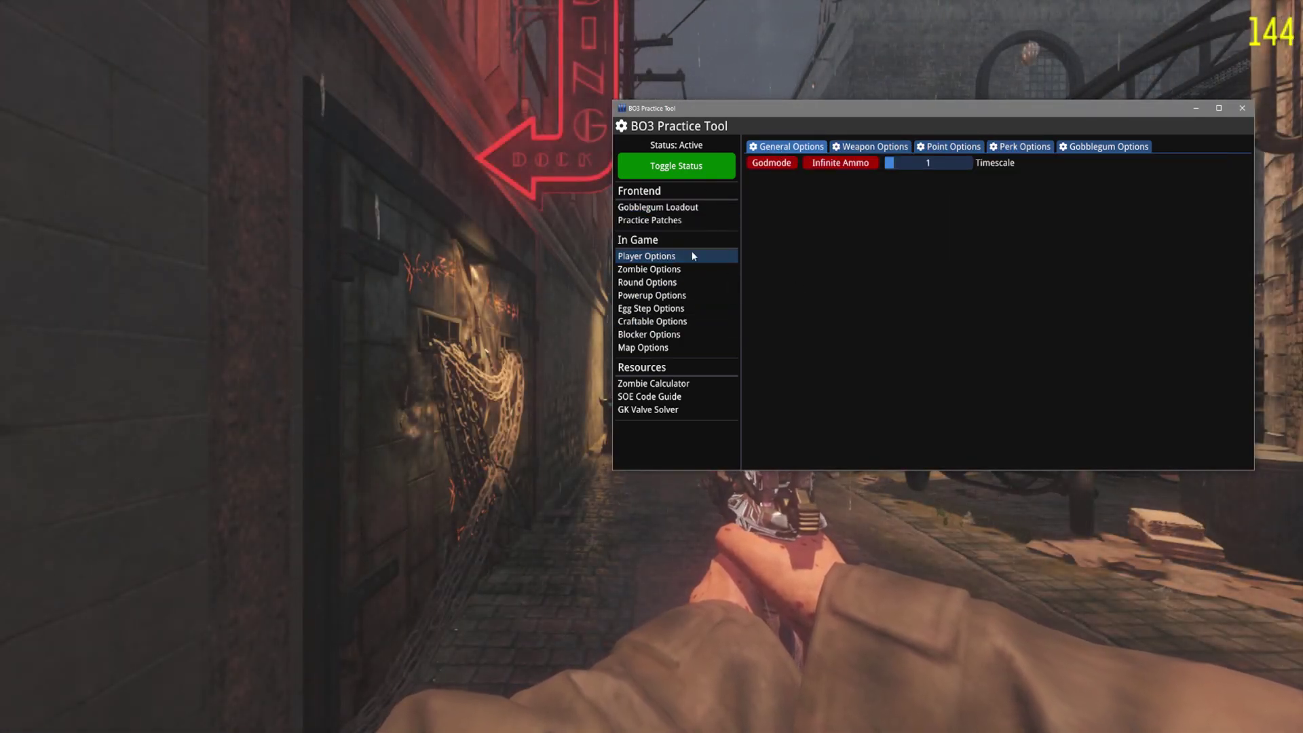
click(669, 214)
- Switch to the game, walk to the Beast flame, save a waypoint beside it and load that waypoint
click(512, 332)
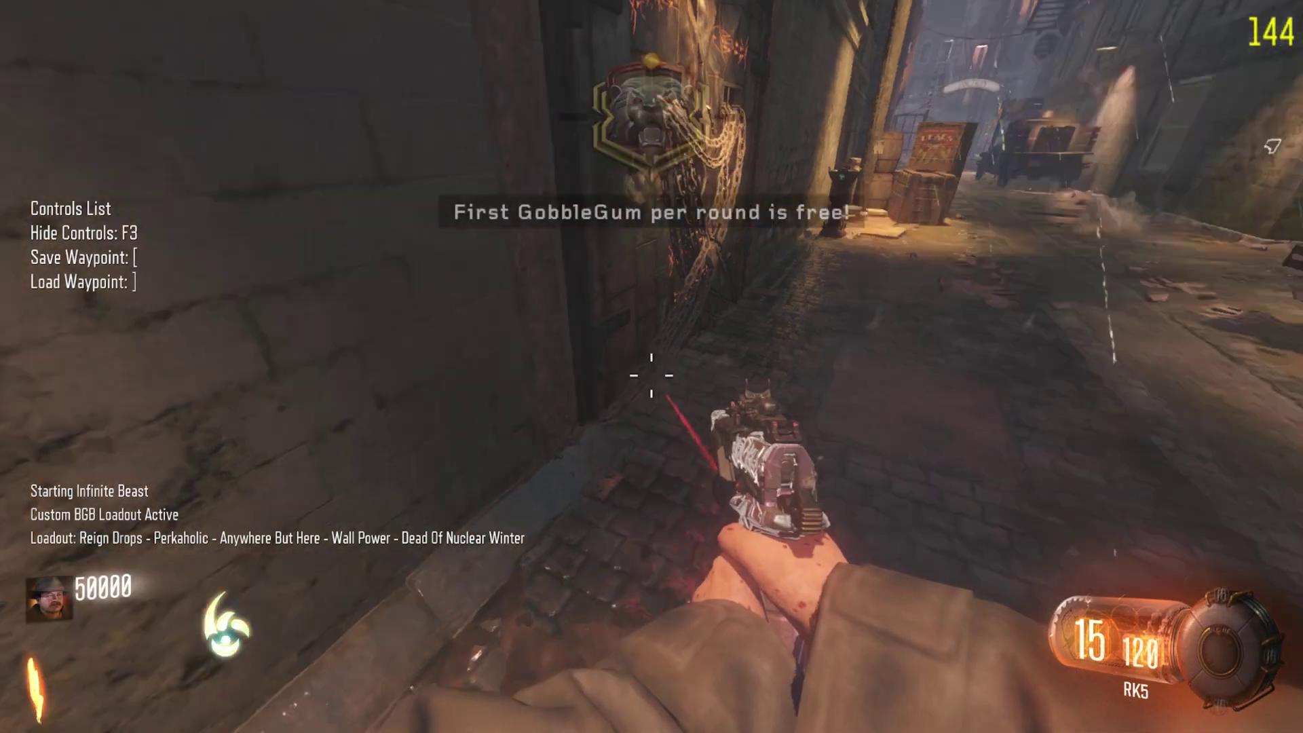
key(w)
key(w)
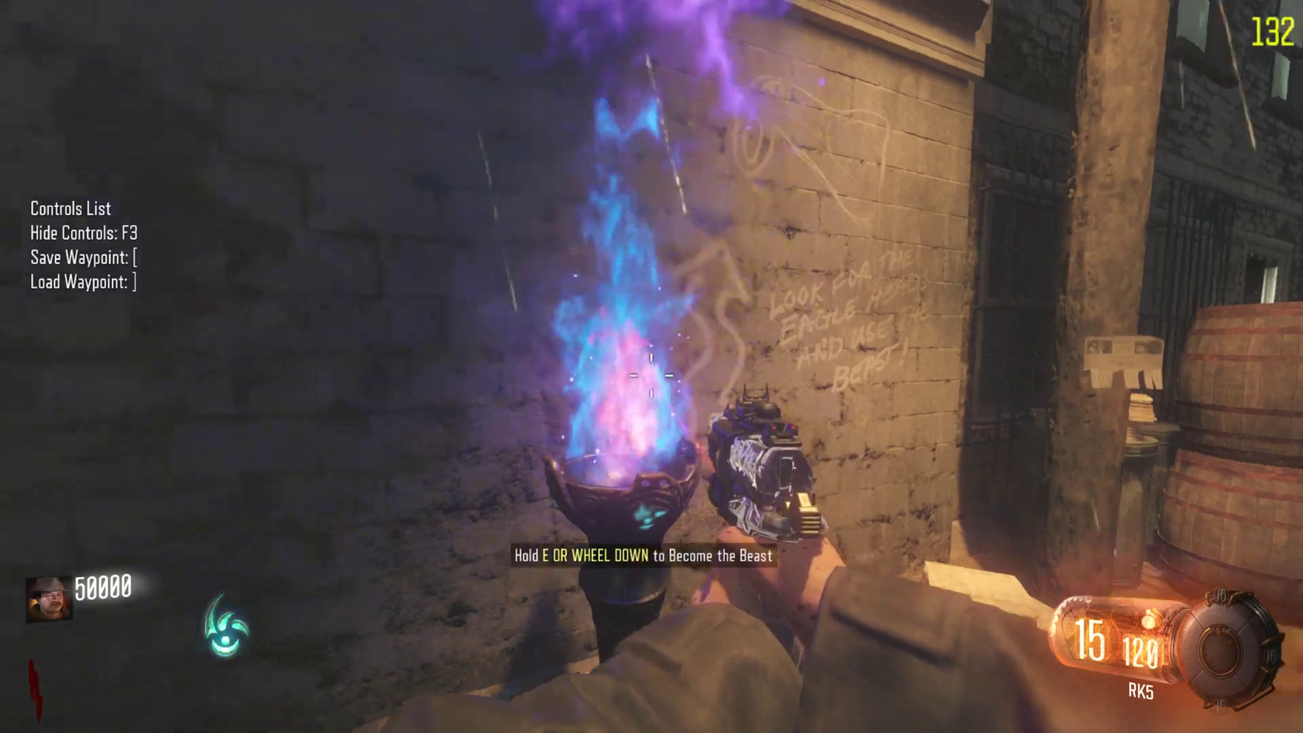
key(w)
key(bracketleft)
key(w)
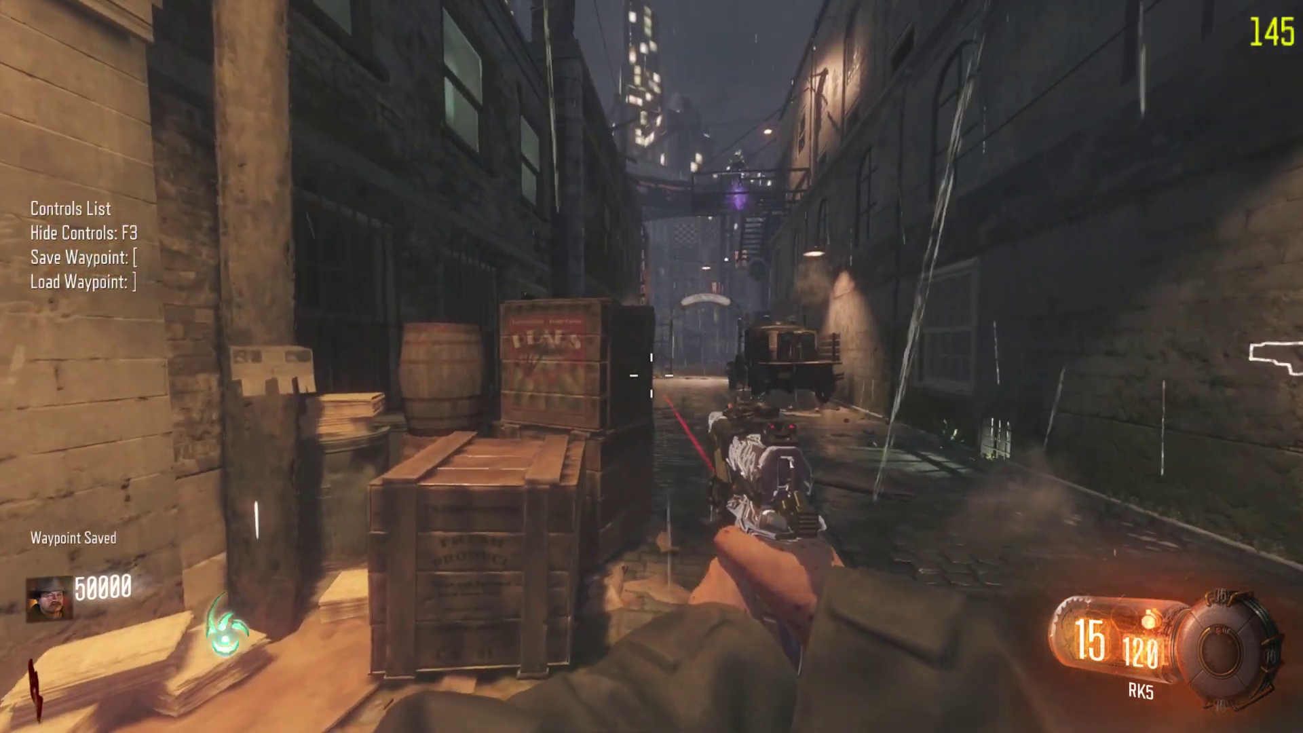
key(bracketright)
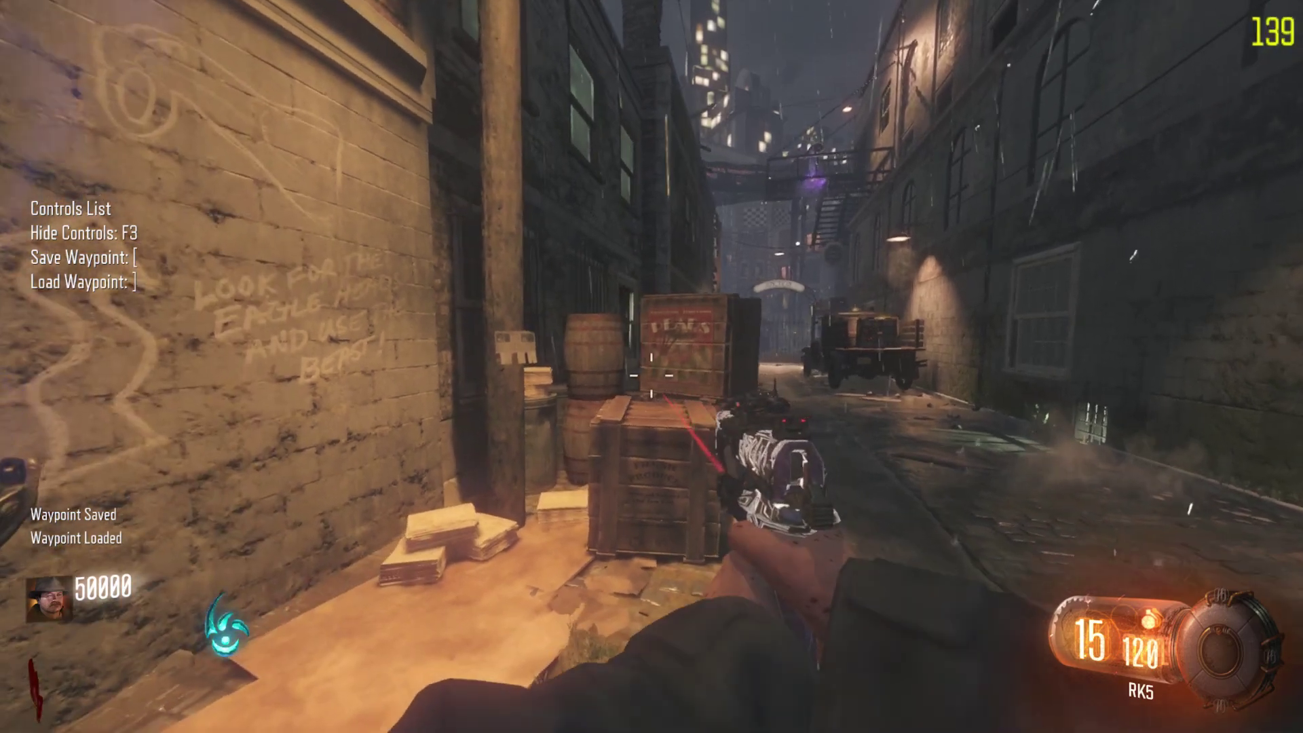
- Become the Beast at the flame, move through the street and return to human form
key(e)
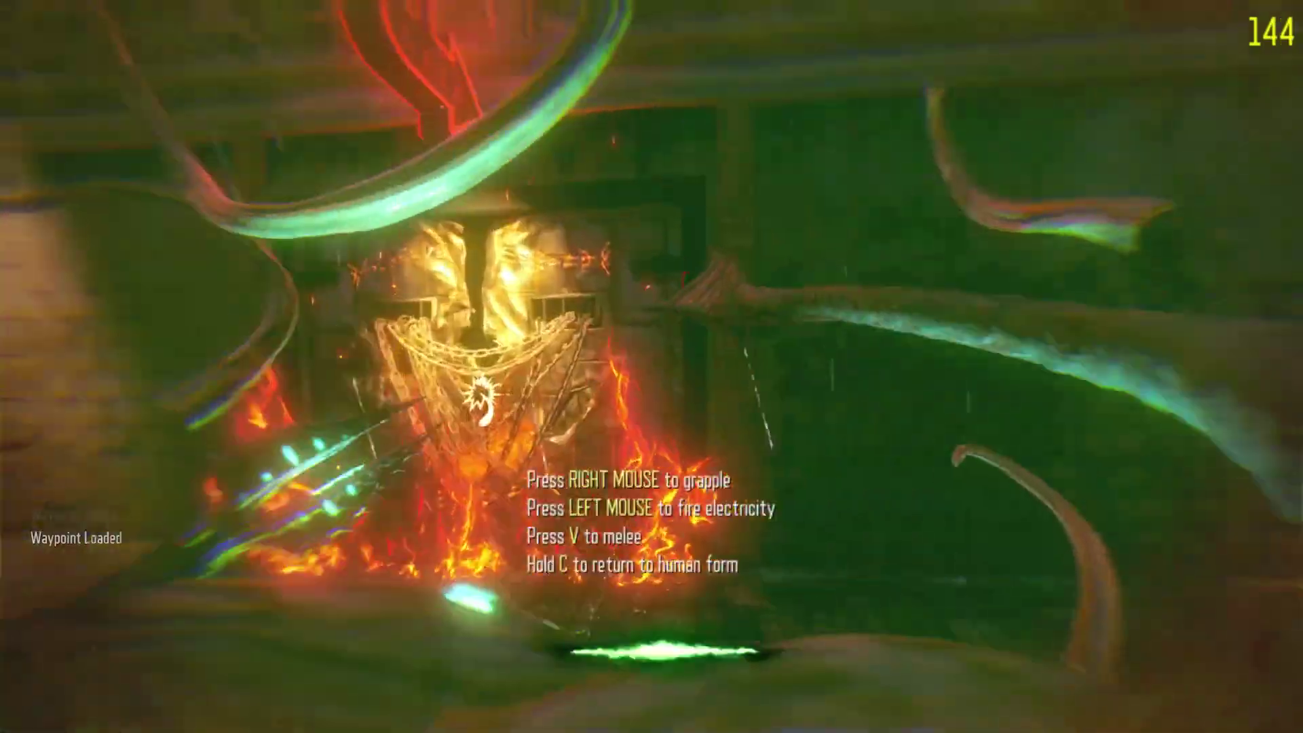
key(w)
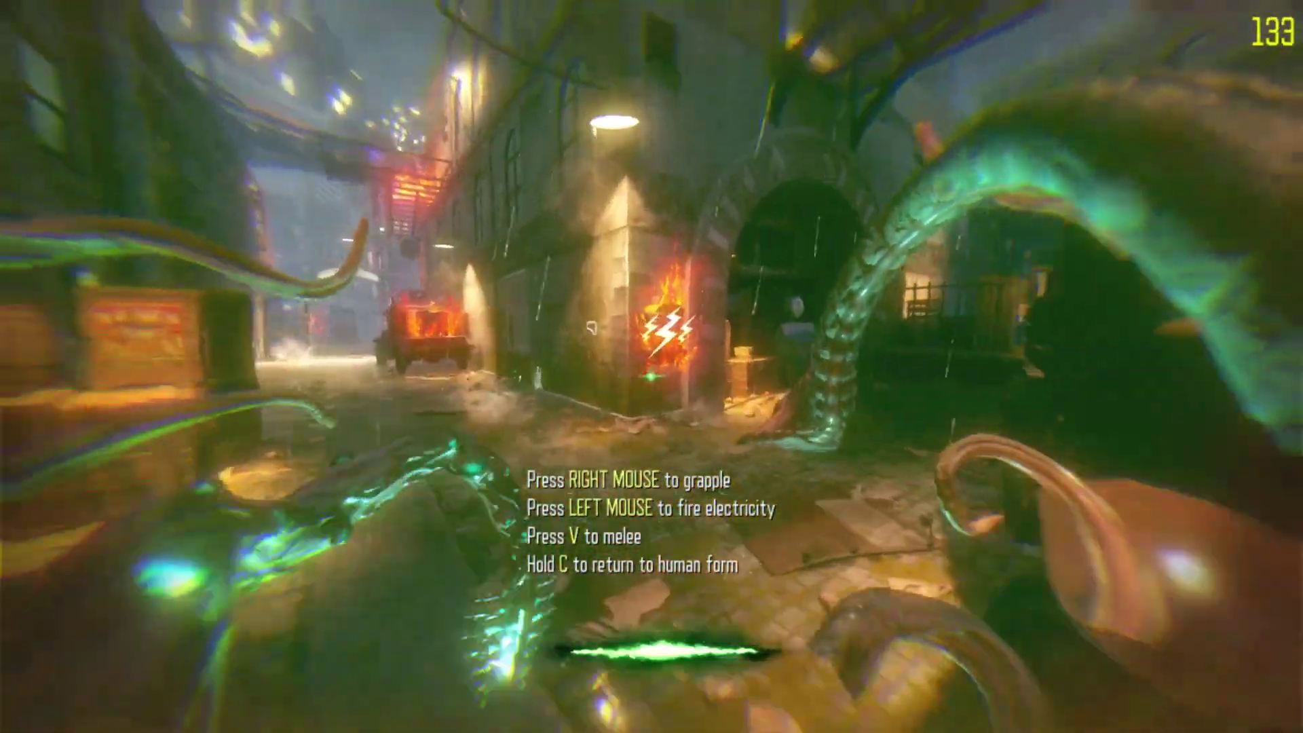
key(c)
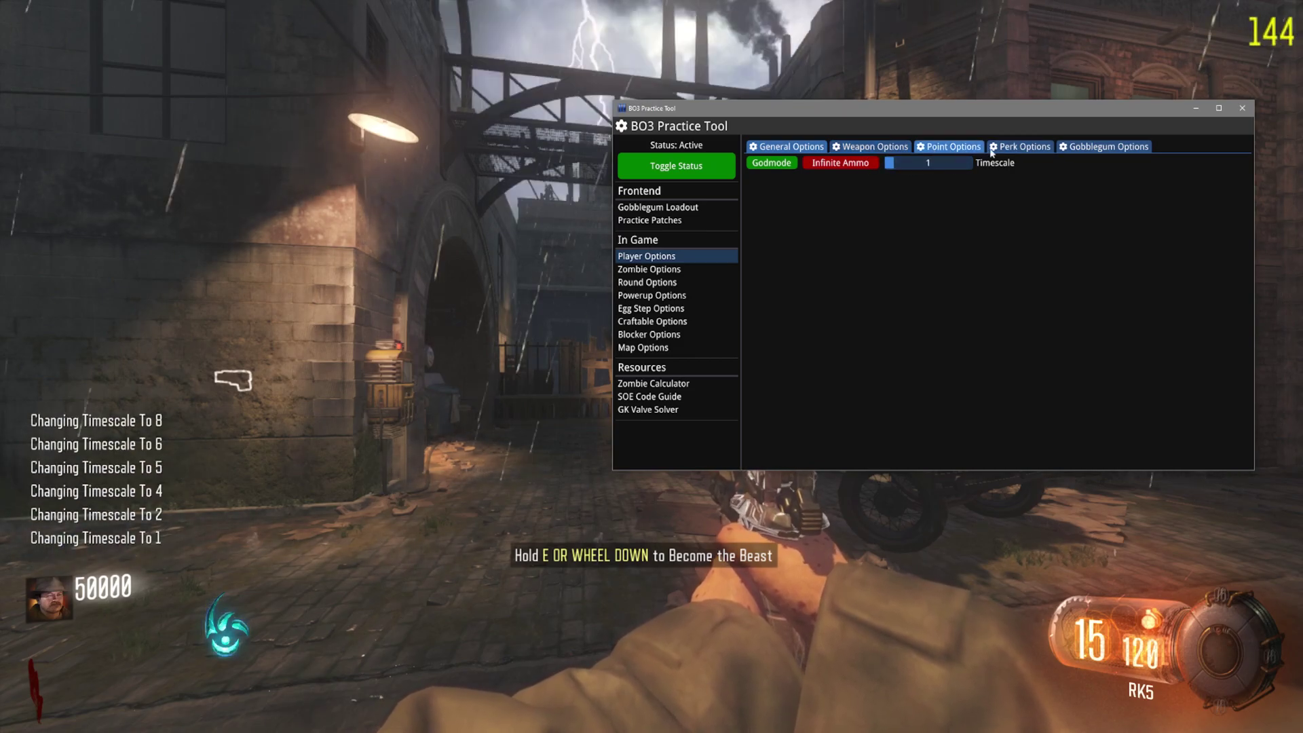
- Switch zombie spawning off and back on in the Zombie Options
click(1108, 147)
click(649, 270)
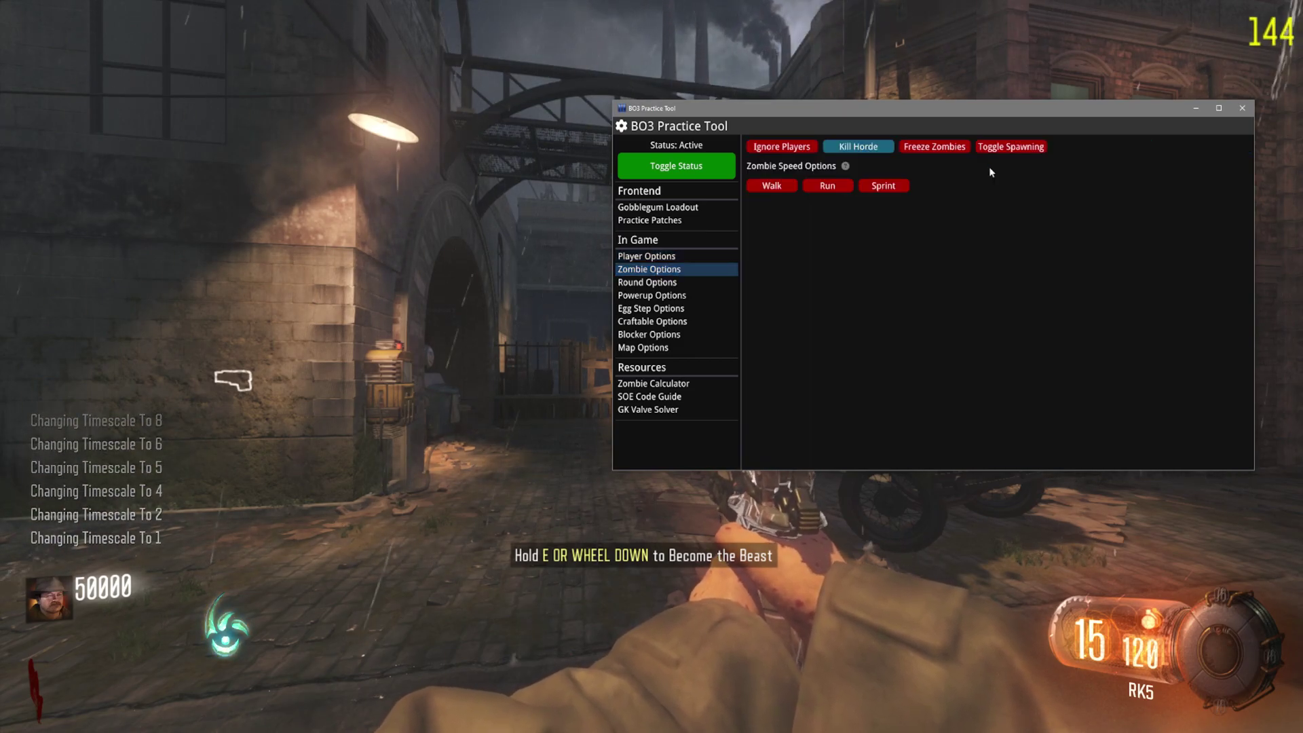
click(1019, 148)
click(1018, 148)
- Return to the game and look through the boarded-up barriers along the street for zombies
click(440, 336)
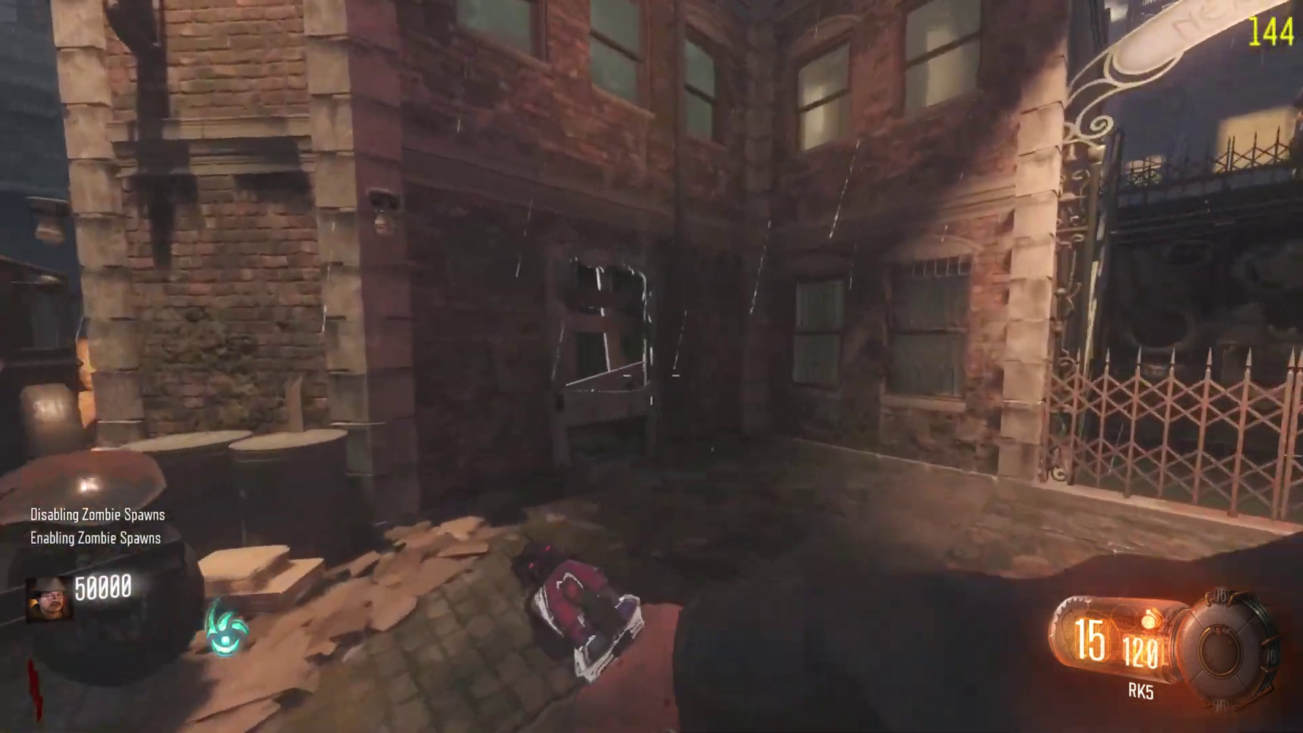
key(w)
right_click(652, 375)
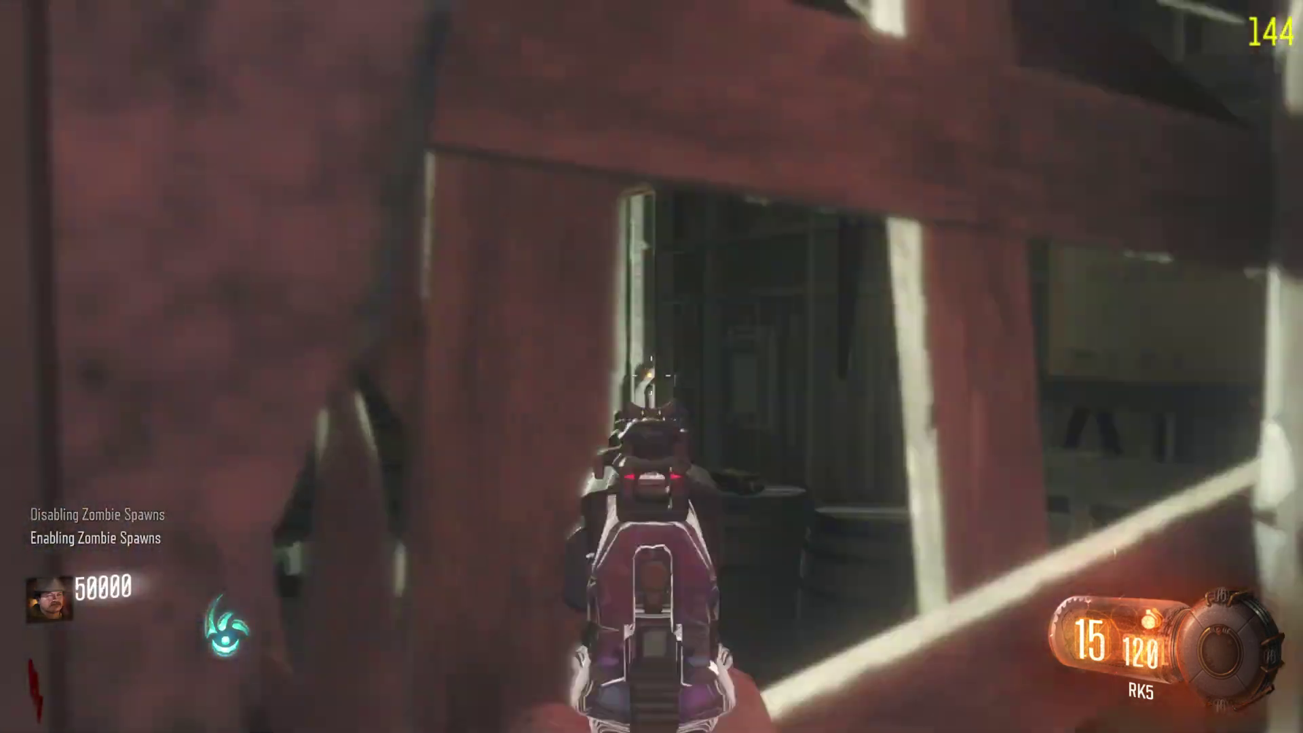
key(s)
key(w)
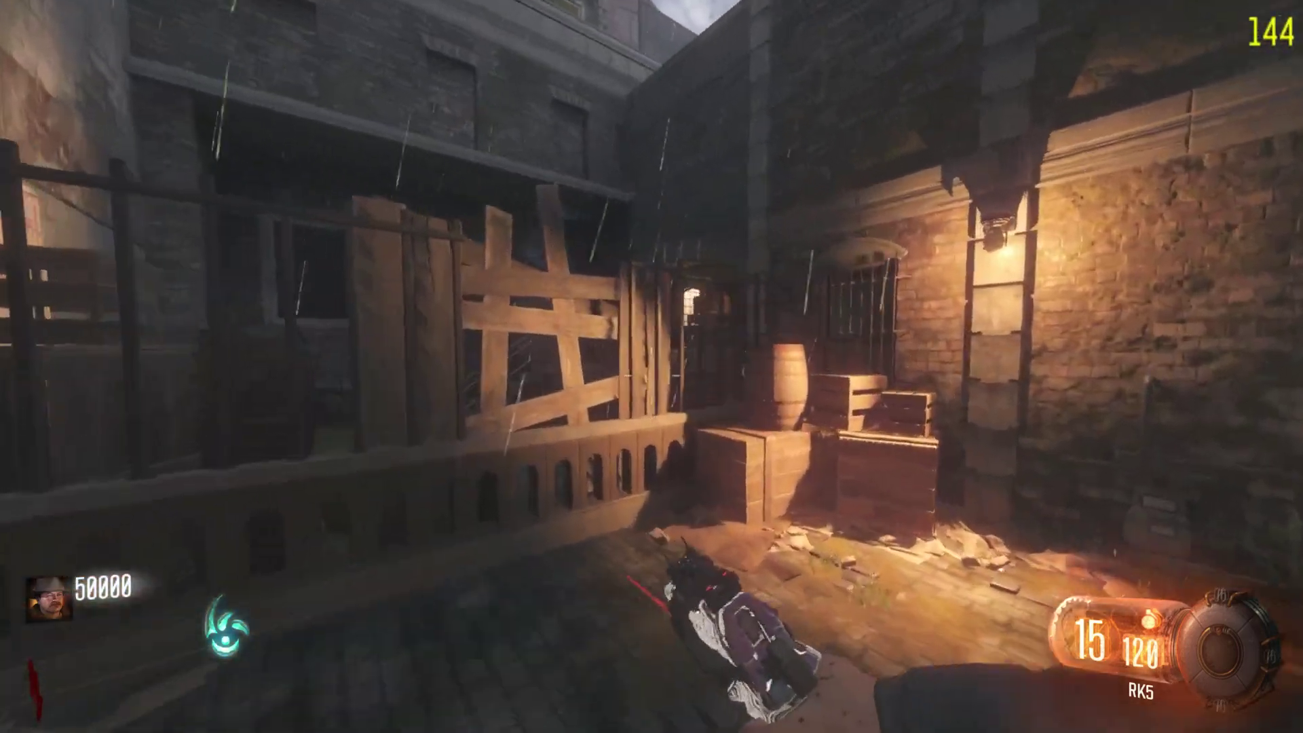
key(w)
right_click(652, 376)
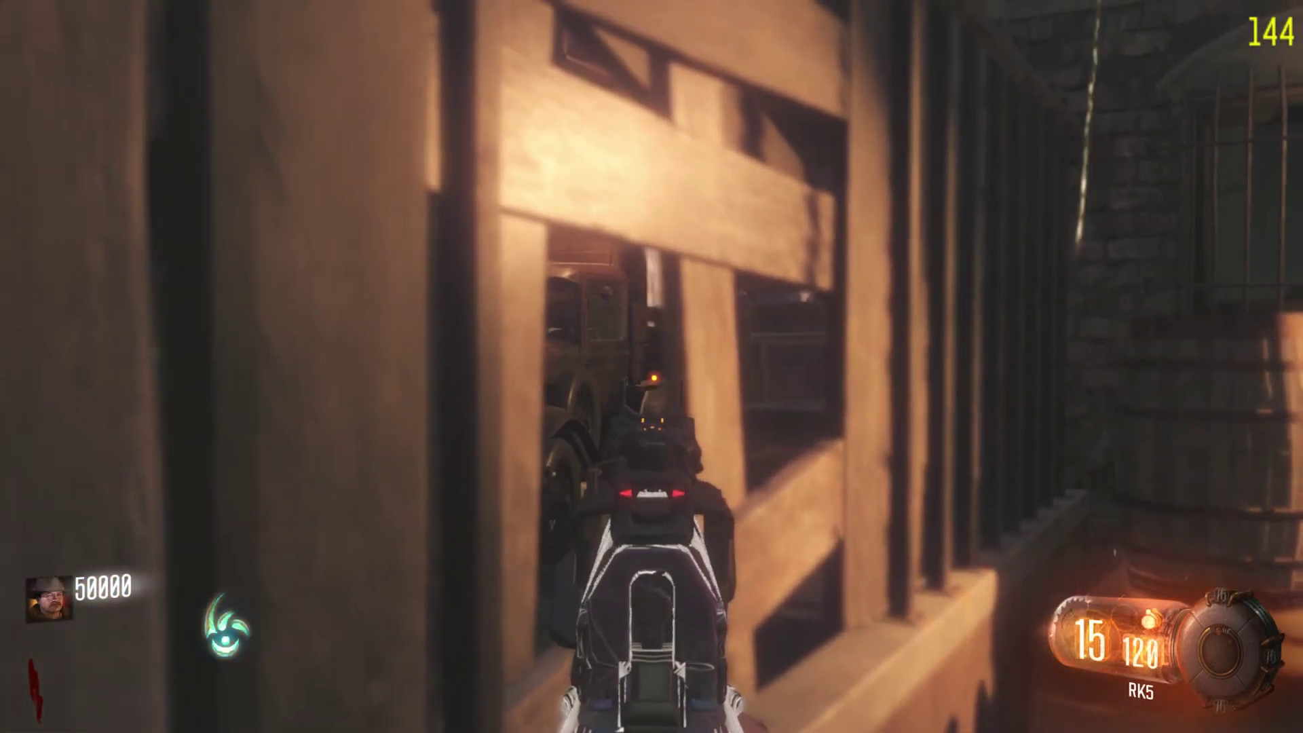
key(s)
- Switch to BO3 Practice Tool, disable zombie spawning and kill the current horde
key(alt+Tab)
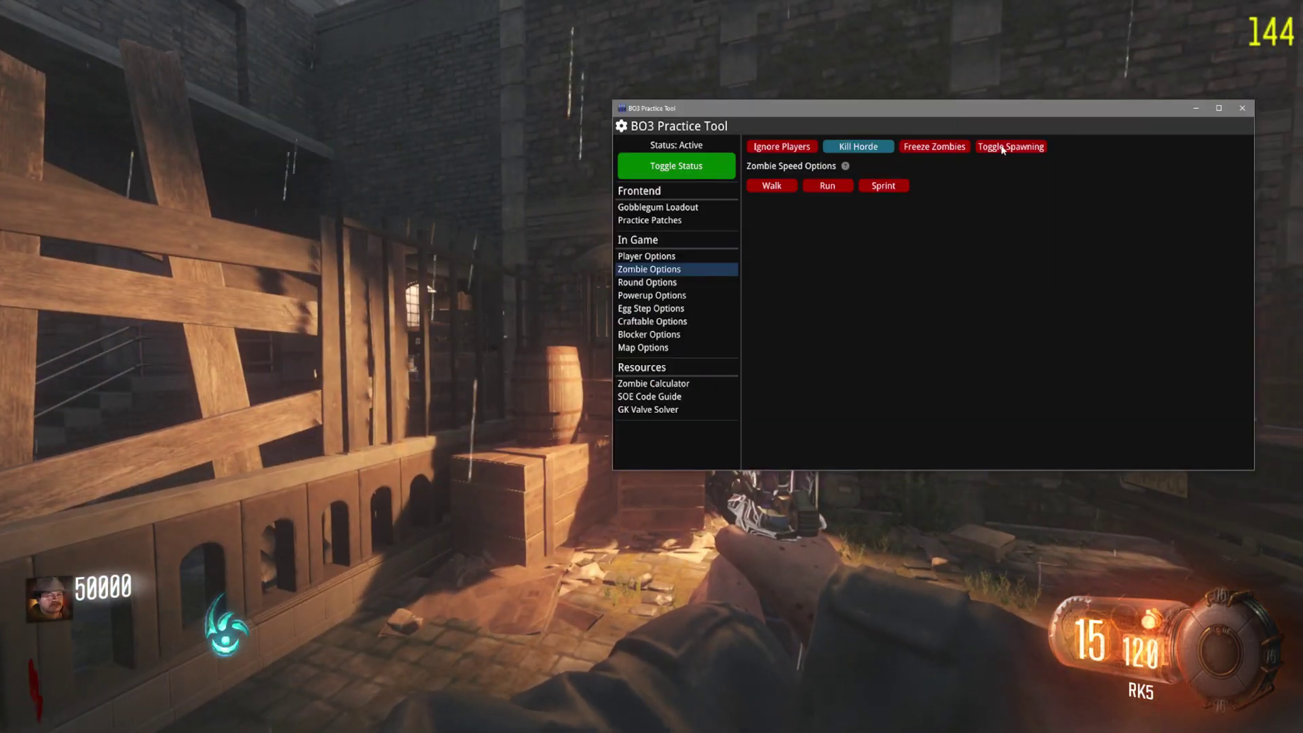
click(1001, 148)
click(867, 147)
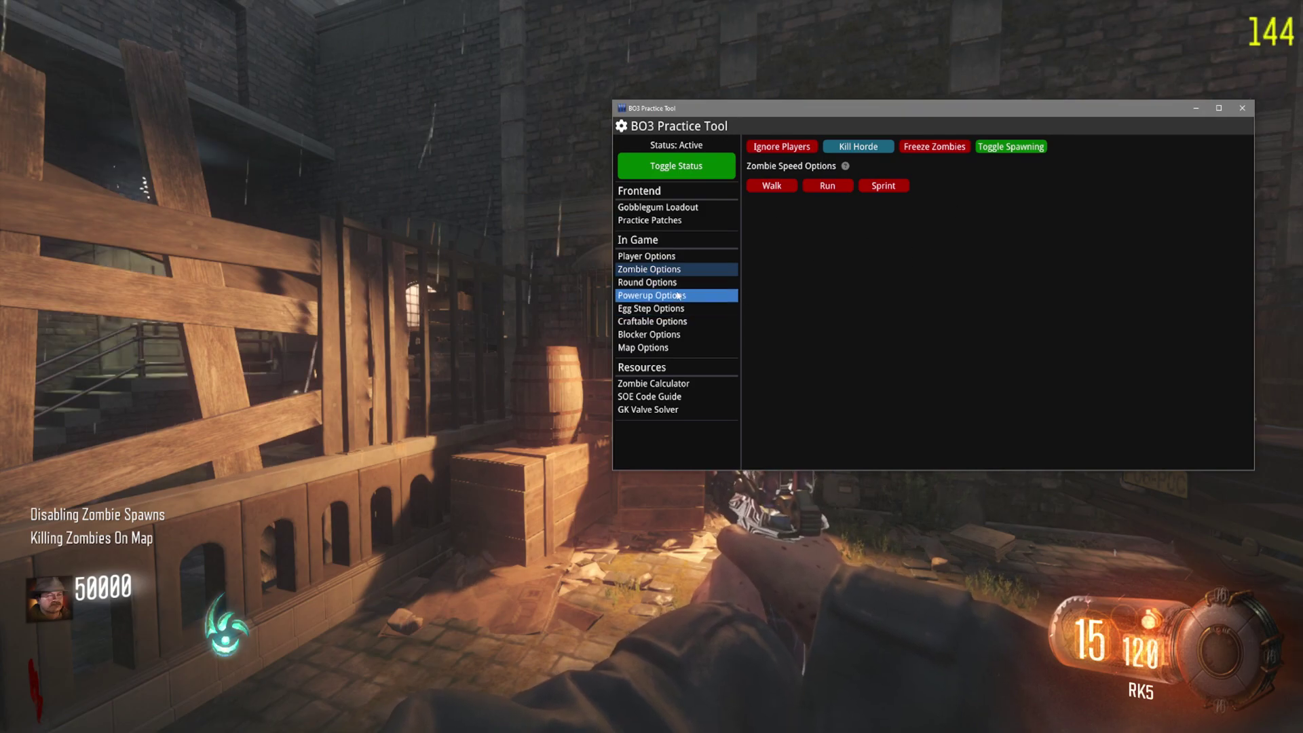
- Review the gobblegum loadout, then select the Soft Patch practice patch for Shadows of Evil and restart the map
click(657, 207)
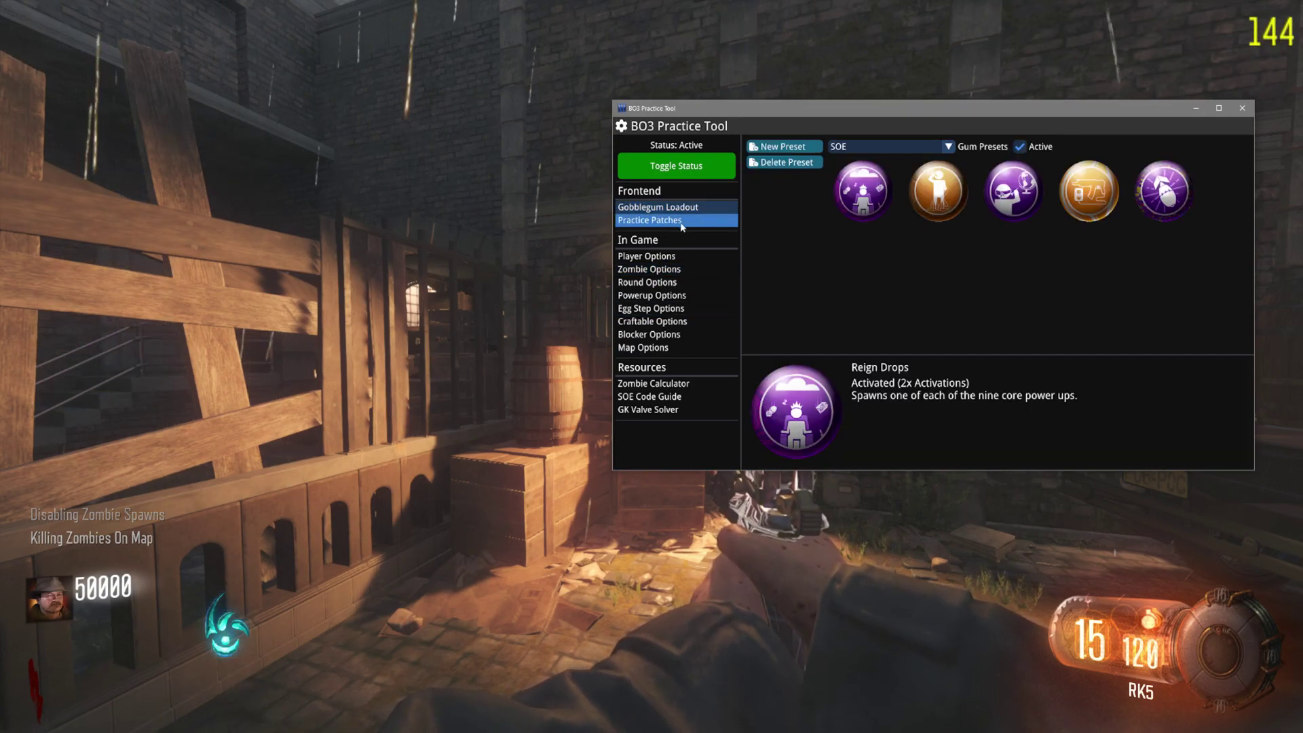
click(650, 220)
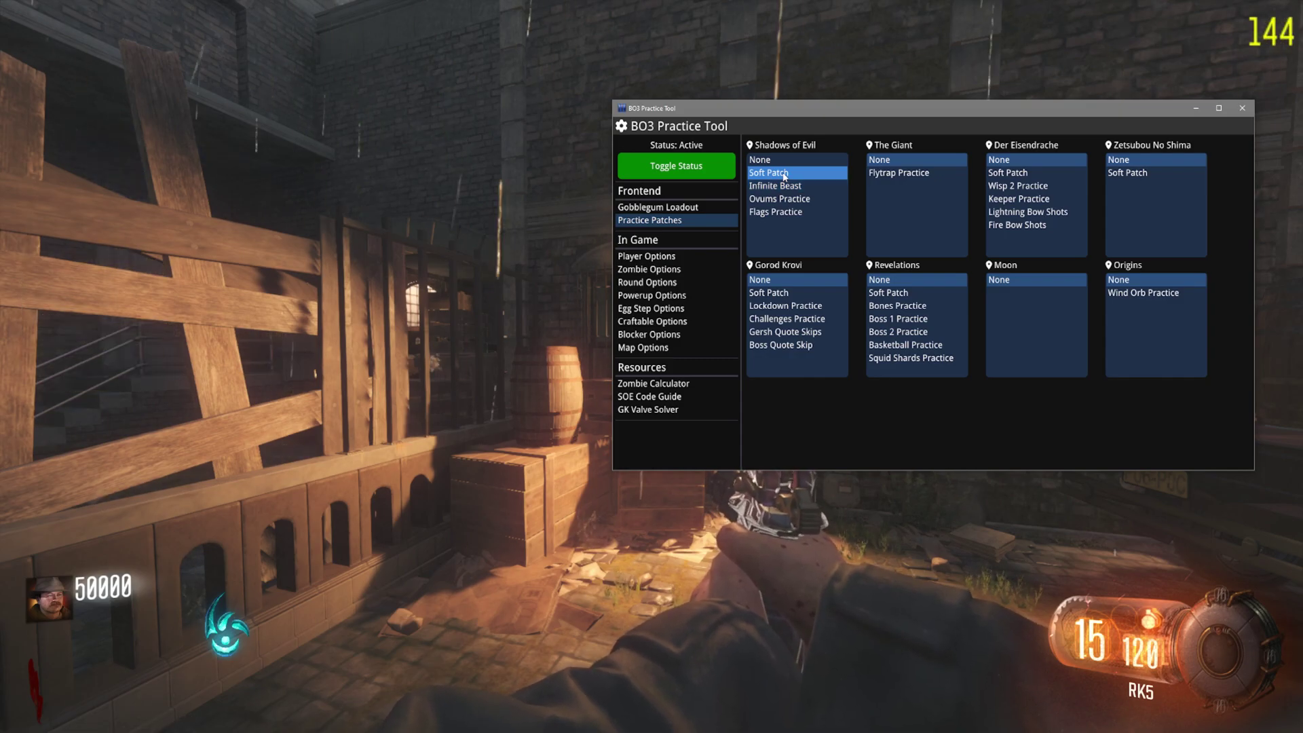
click(474, 298)
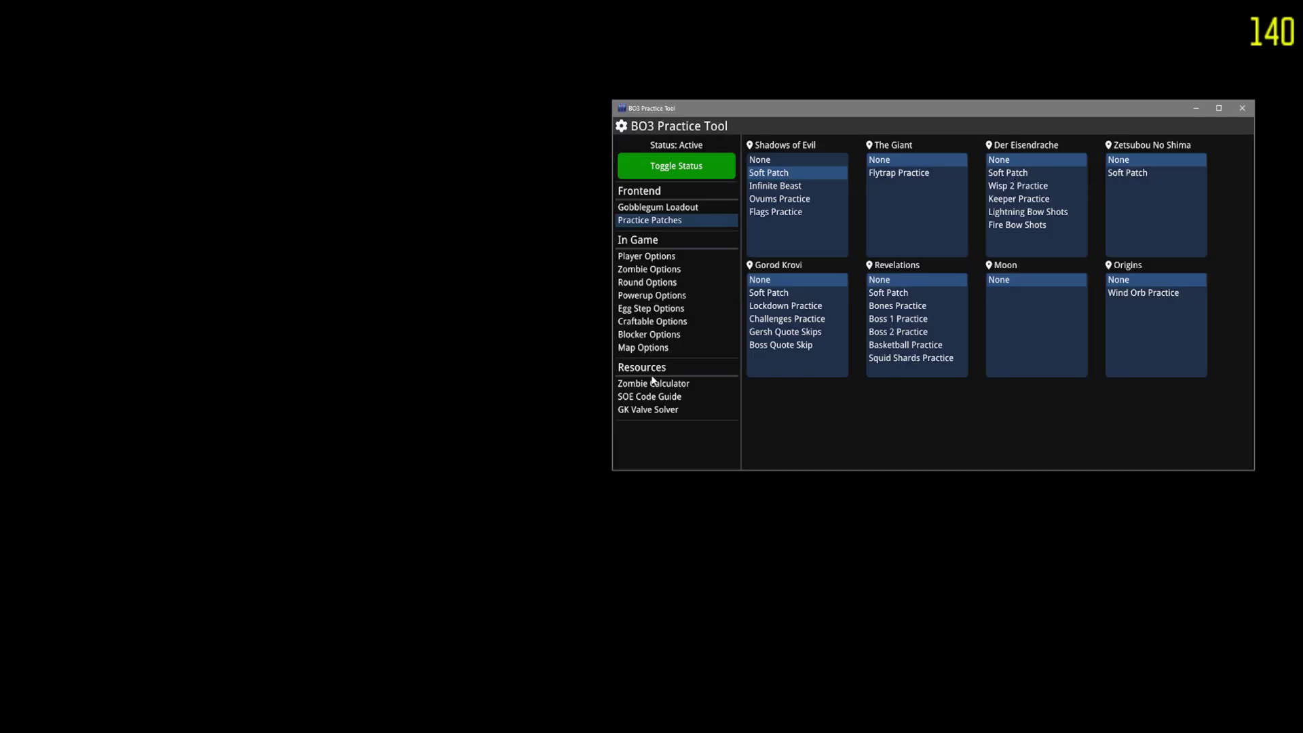
- Return to the restarted Shadows of Evil game and move along the street towards the Junction gate
click(557, 331)
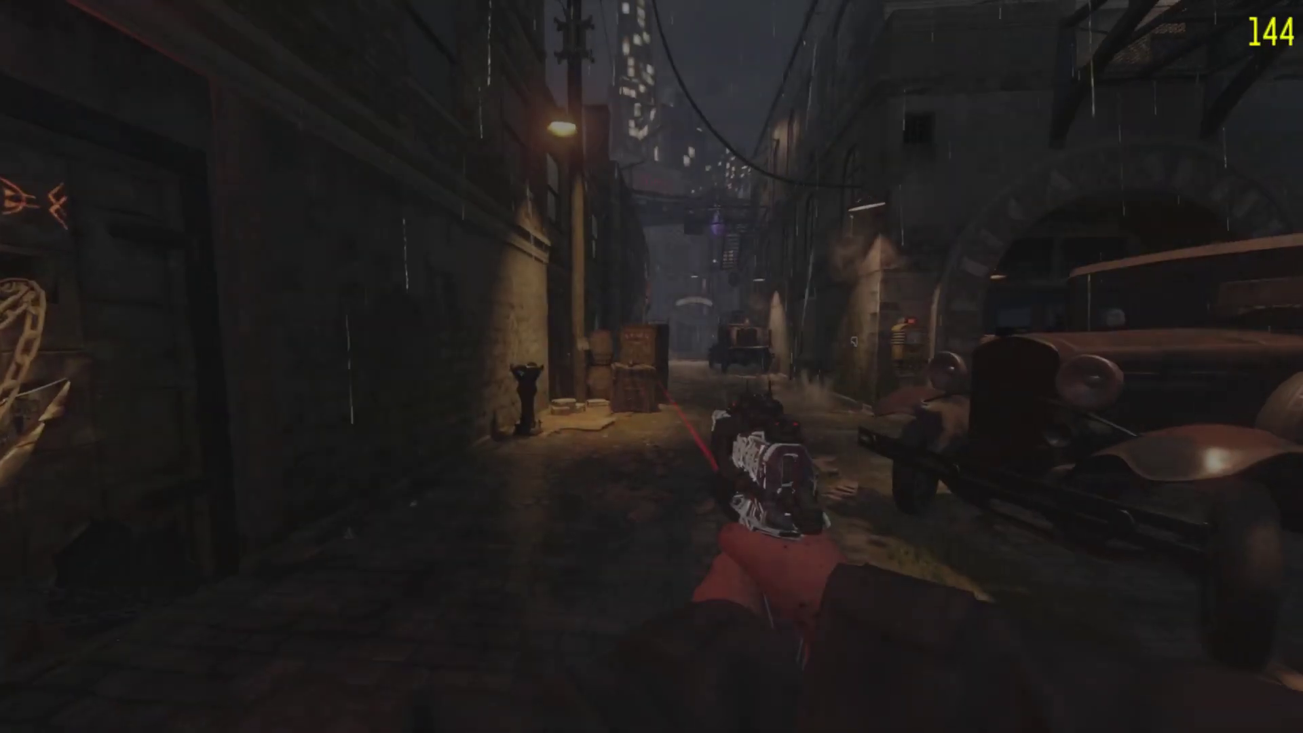
key(w)
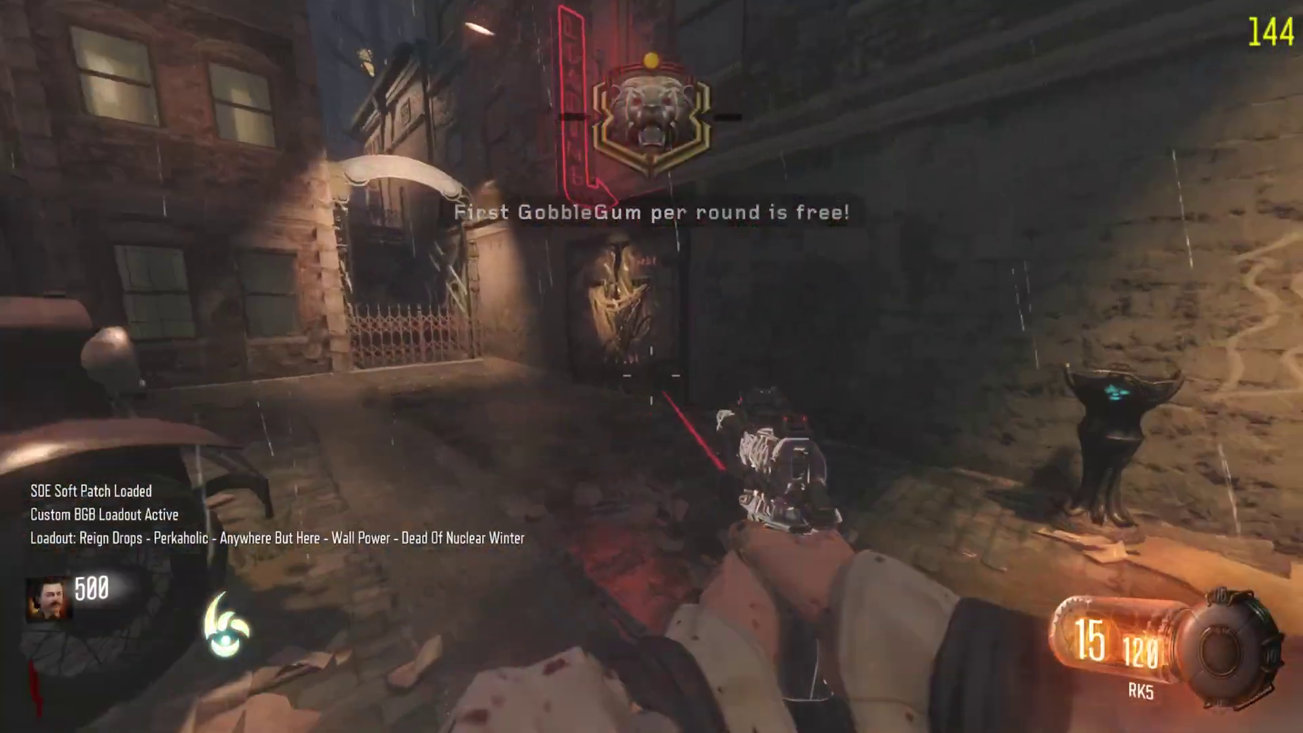
key(w)
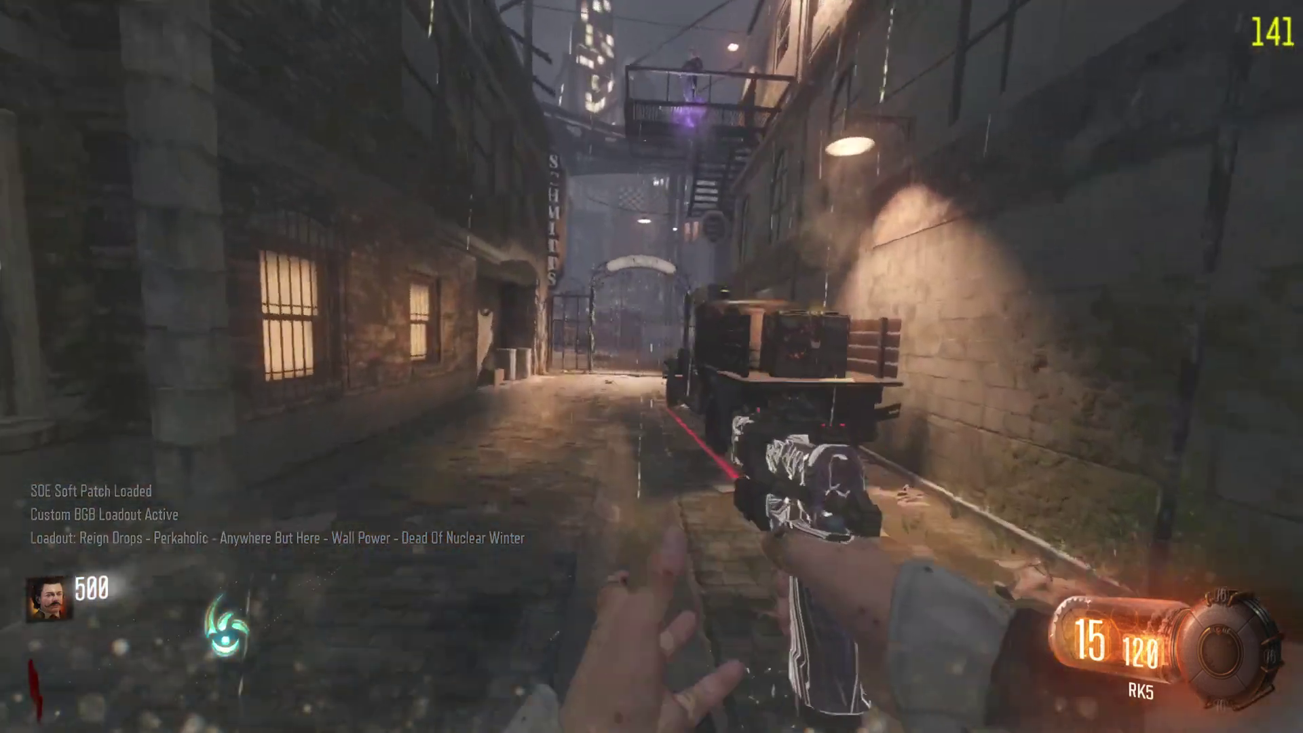
- Switch to BO3 Practice Tool and load the Revelations map from the Map Options
key(alt+Tab)
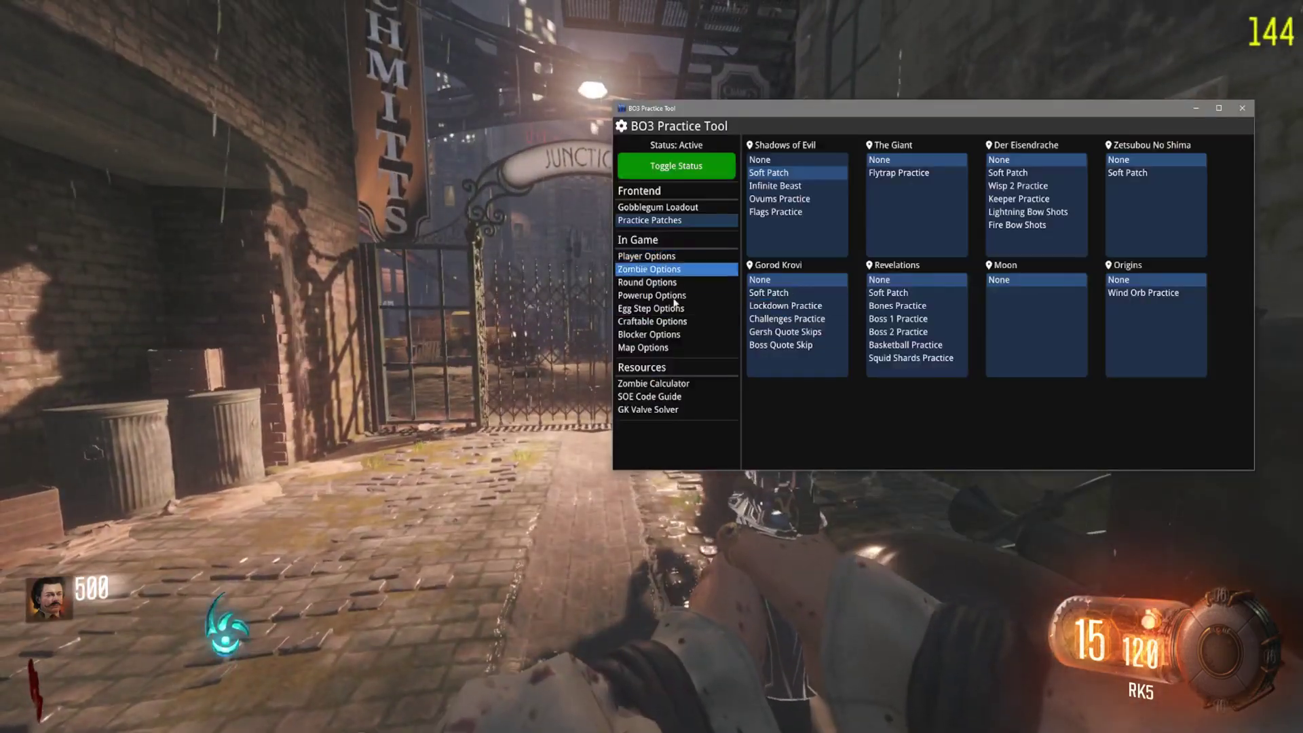
click(662, 334)
click(662, 349)
click(771, 211)
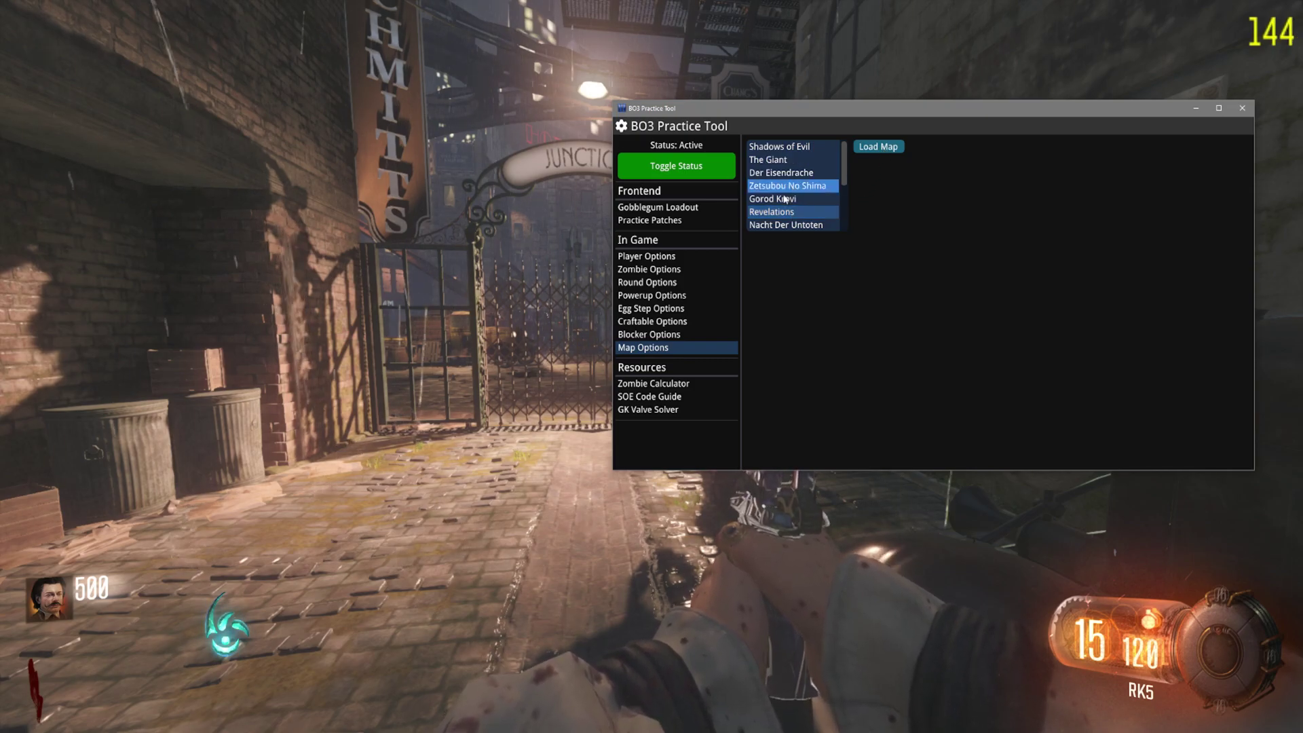
click(889, 147)
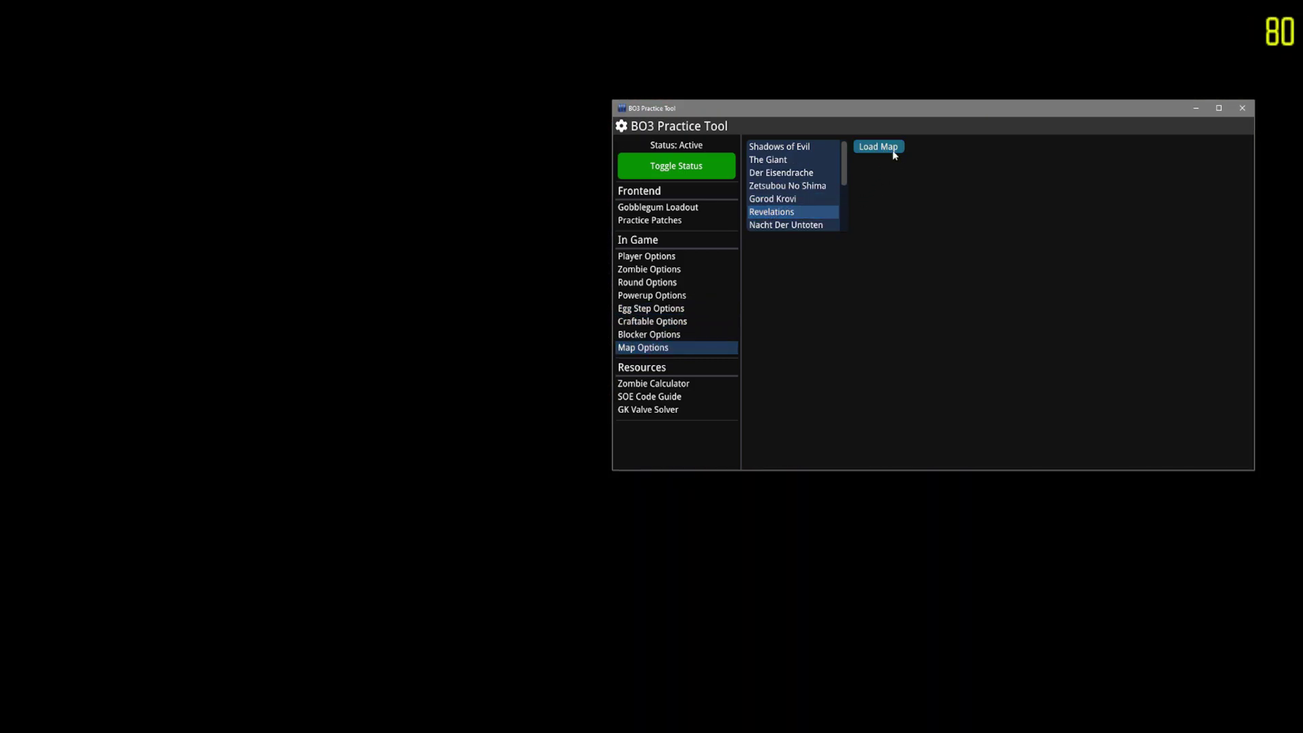
- Select the Basketball Practice patch for Revelations and move through the arena once the map has loaded
click(679, 222)
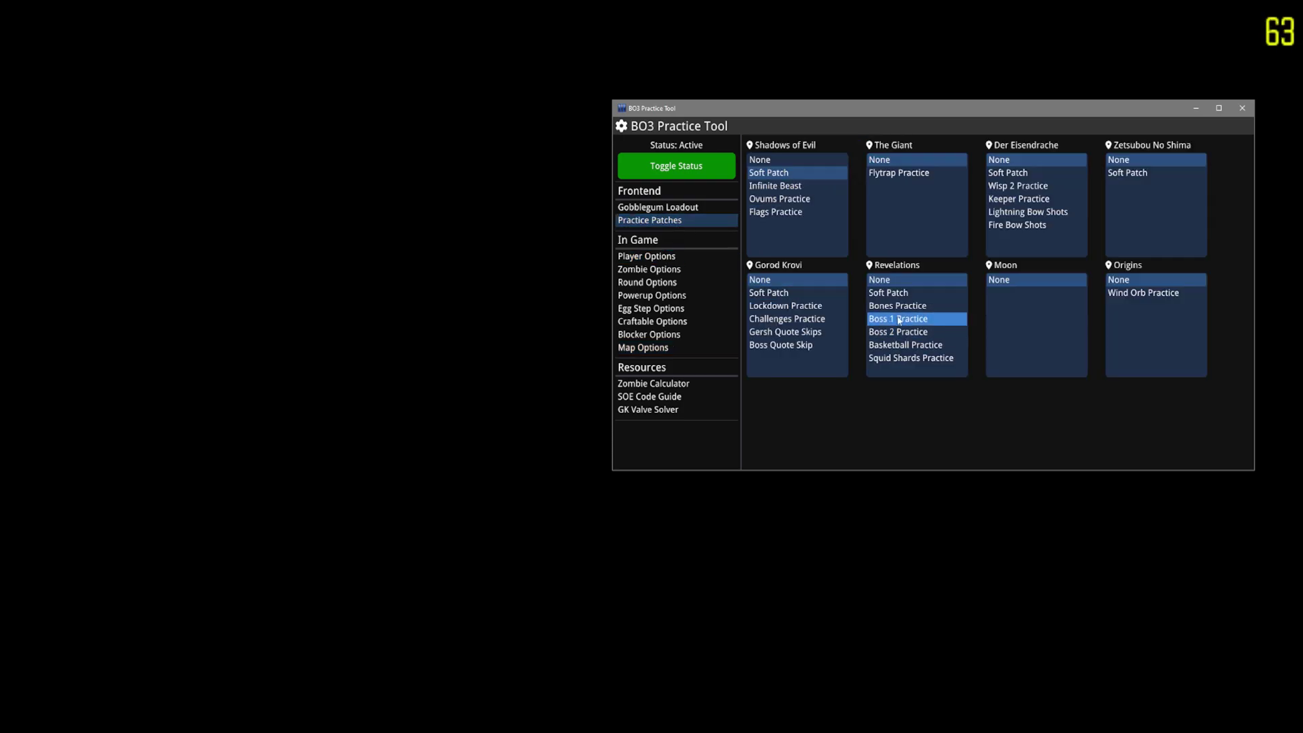
click(919, 345)
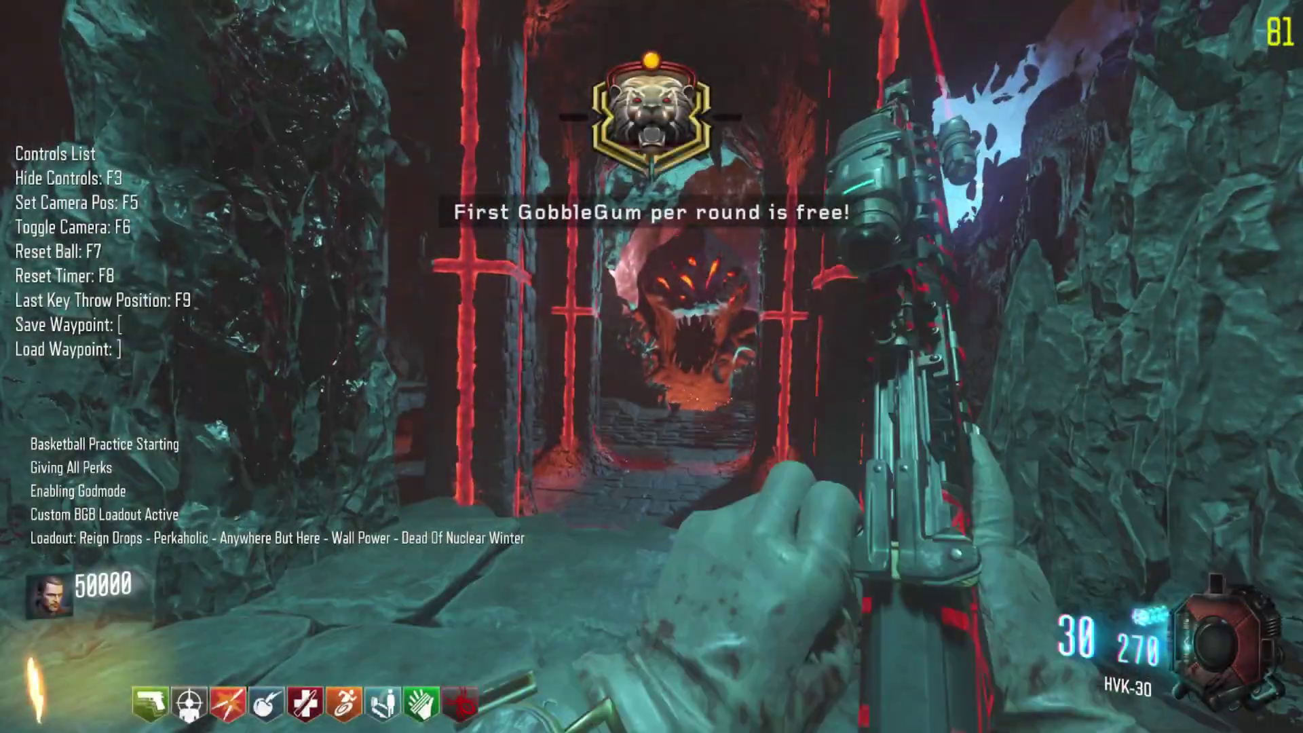
key(w)
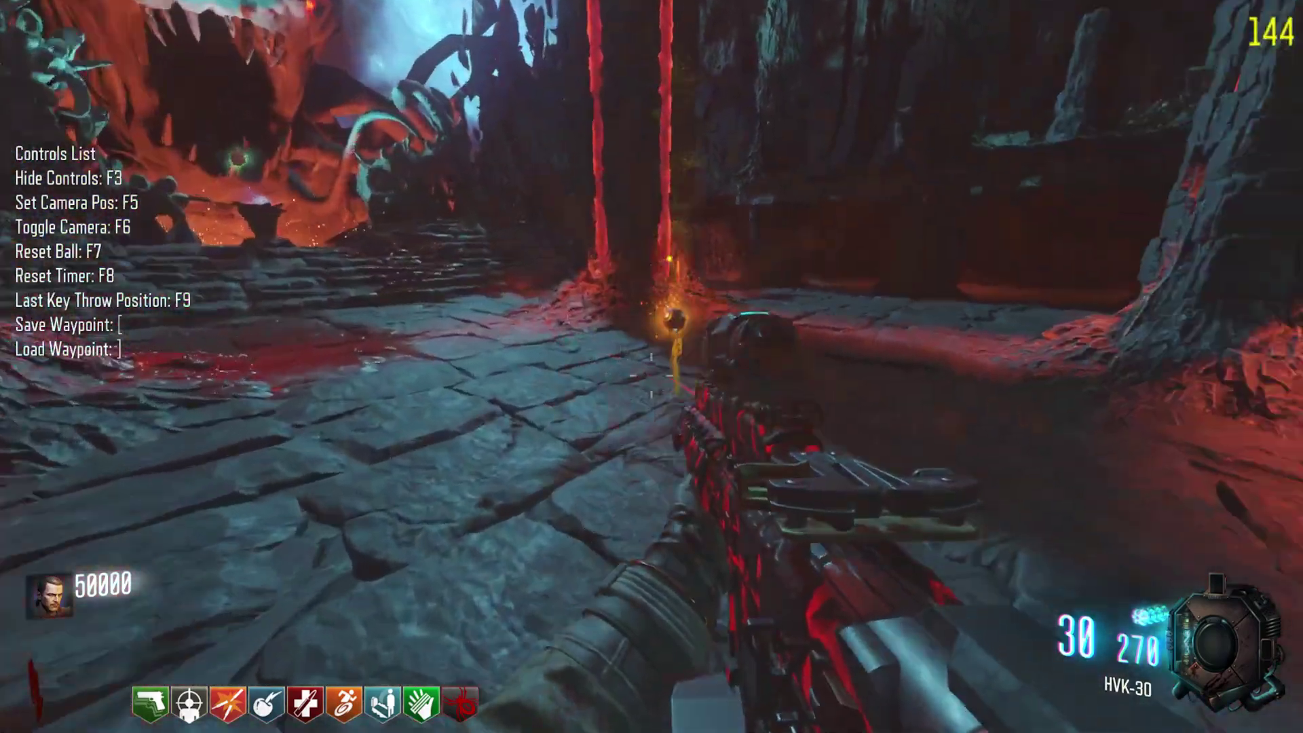
- Switch briefly to BO3 Practice Tool, return to Revelations to continue the basketball practice, and pause the game
key(alt+Tab)
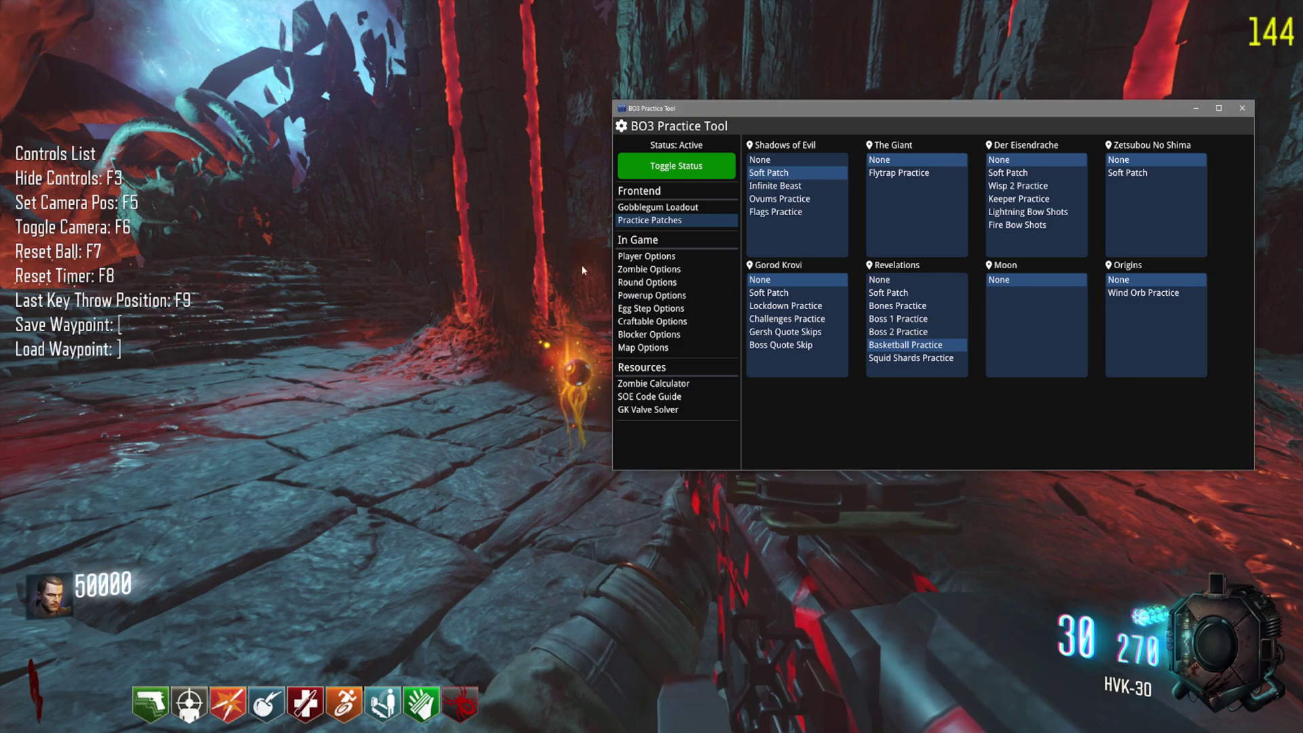
click(442, 275)
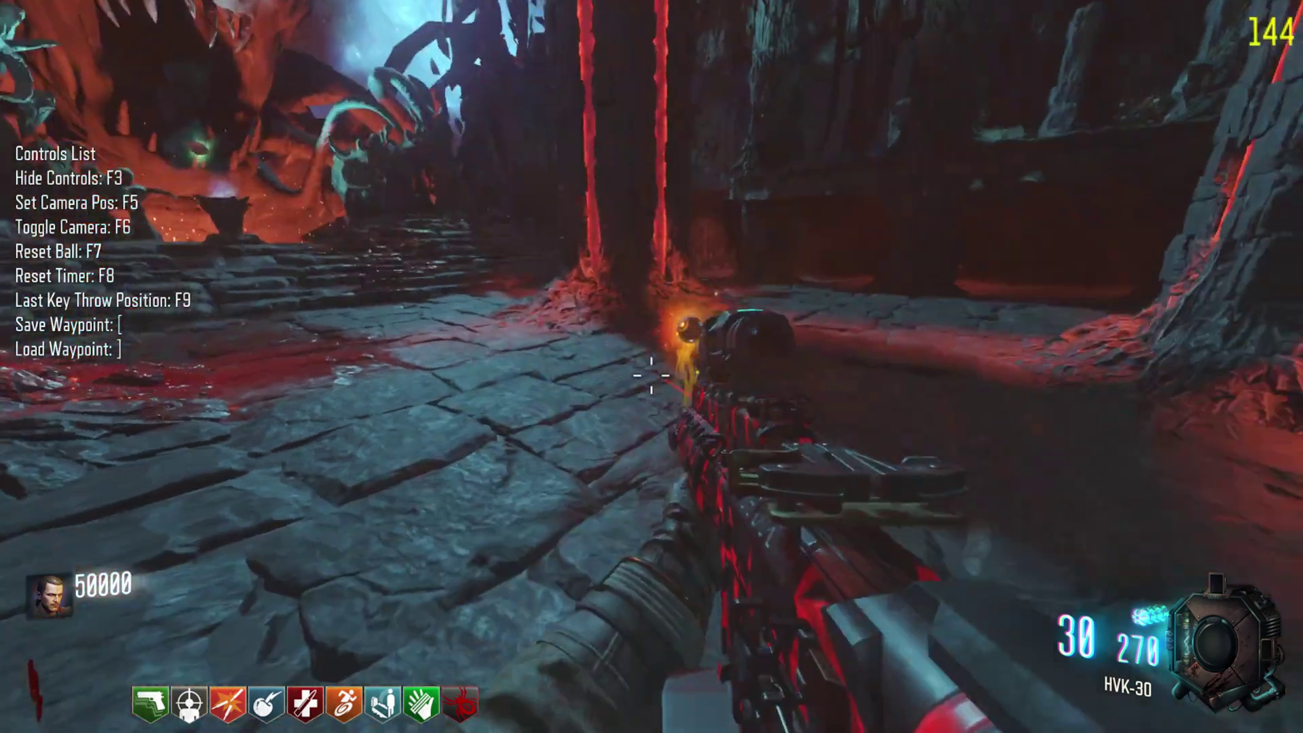
key(w)
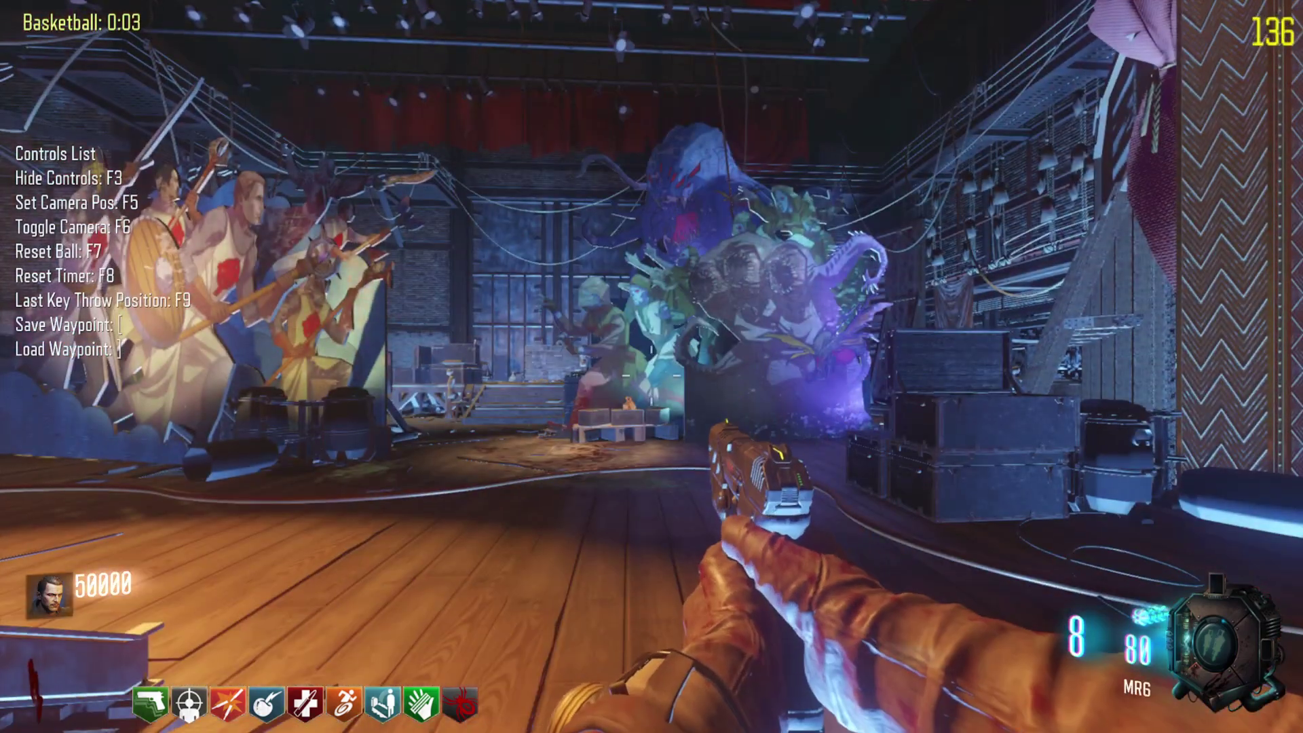
key(Escape)
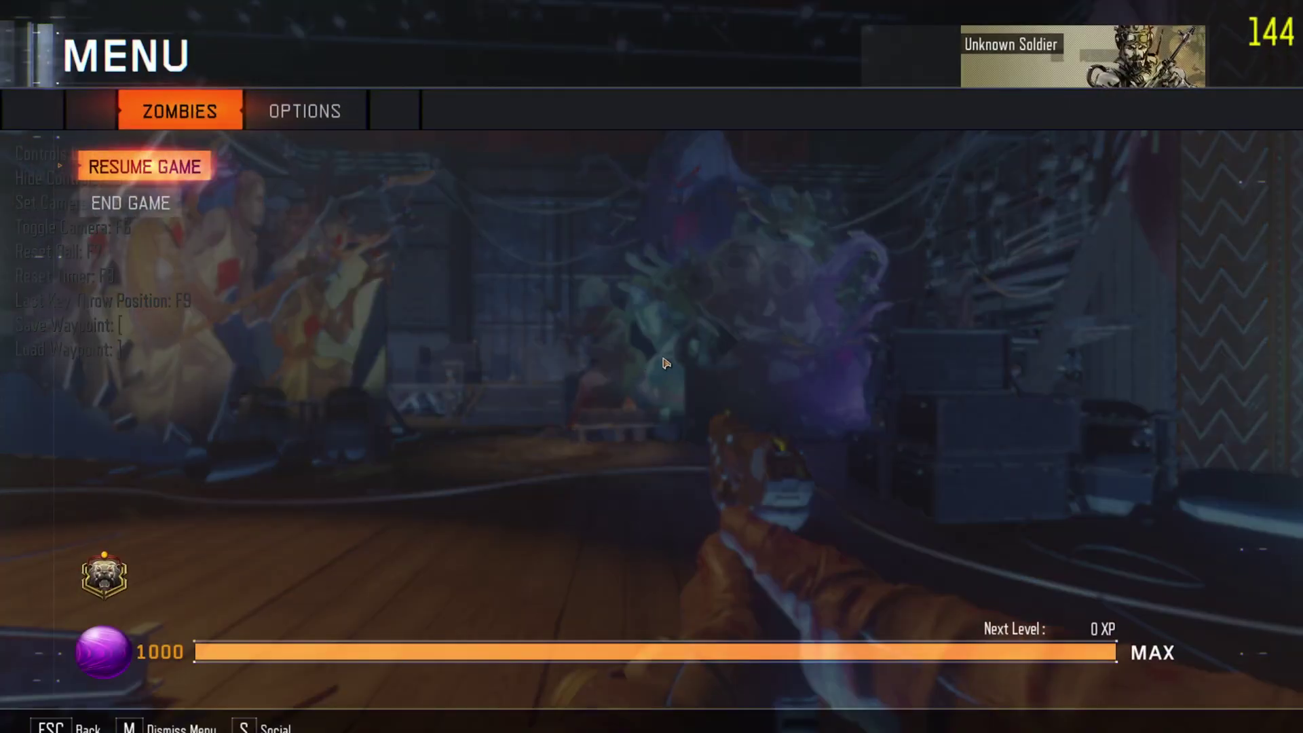